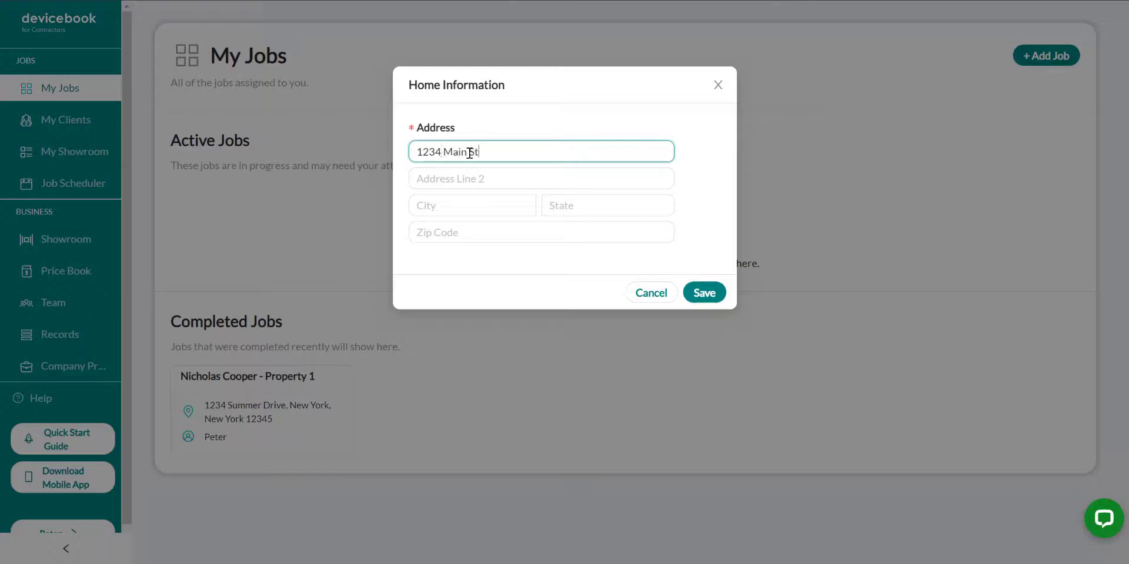
Complete the client's home address with the city, state and zip code, and save the home information
key("Tab")
type("CA")
key("Tab")
type("12345")
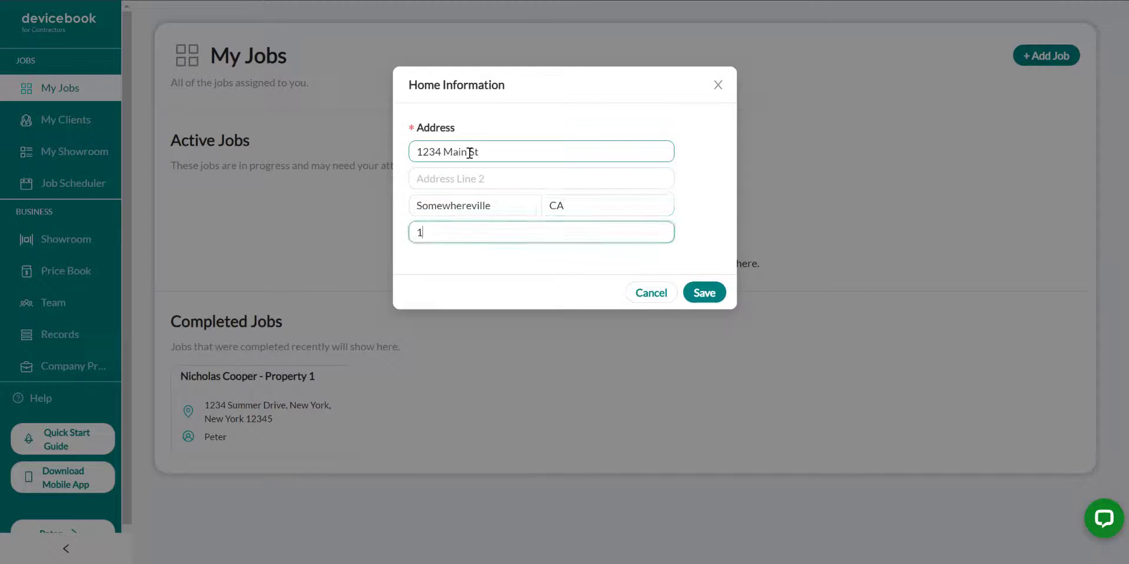
left_click(701, 300)
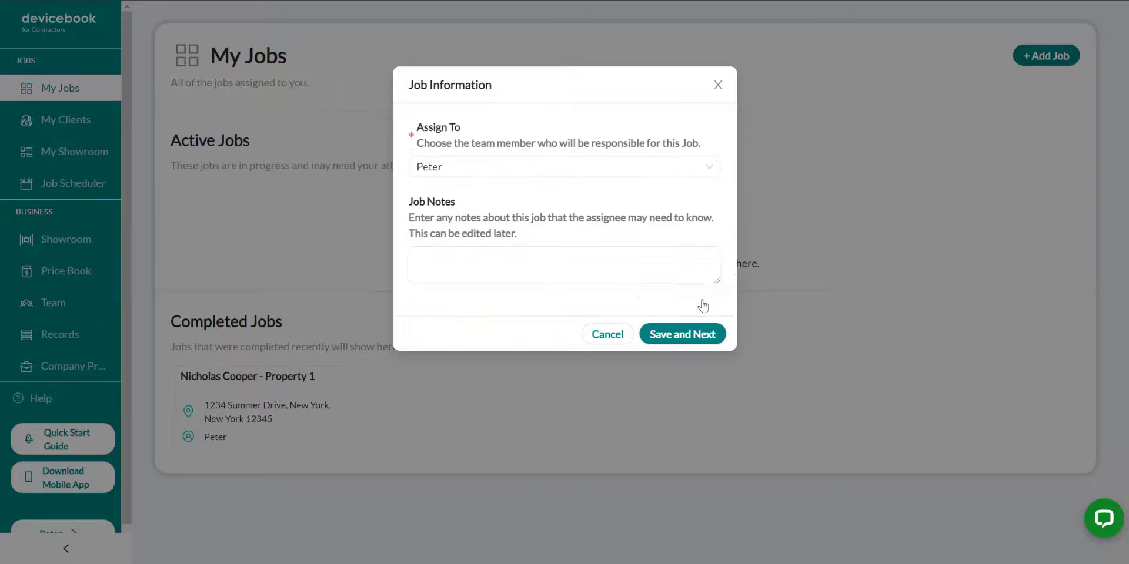
Keep the preselected team member as assignee and save job notes describing the client's apartment, smart lighting and living room window shade requirements
left_click(532, 173)
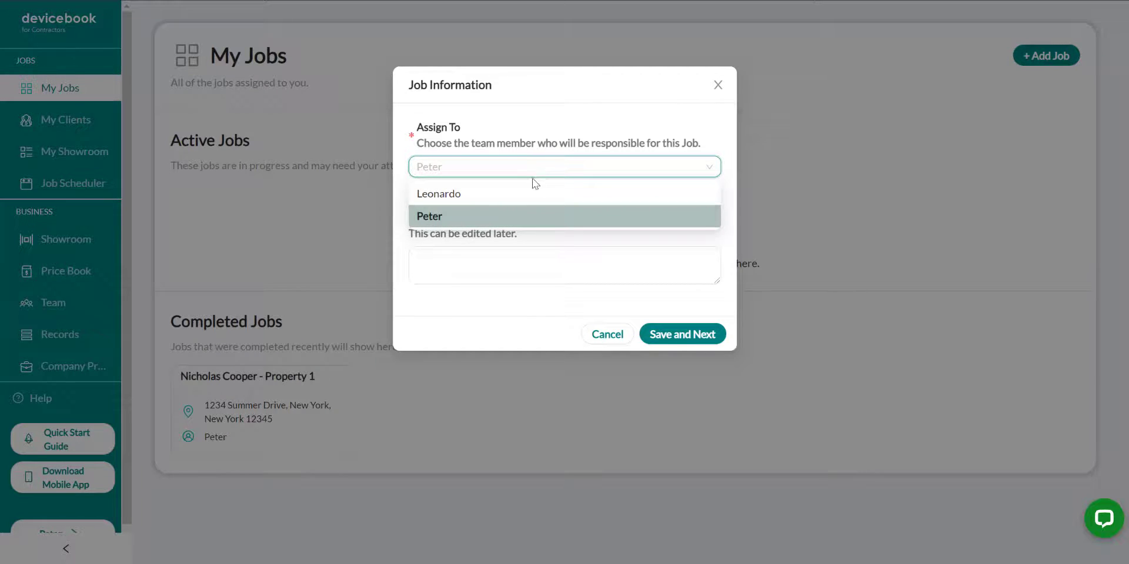
left_click(521, 221)
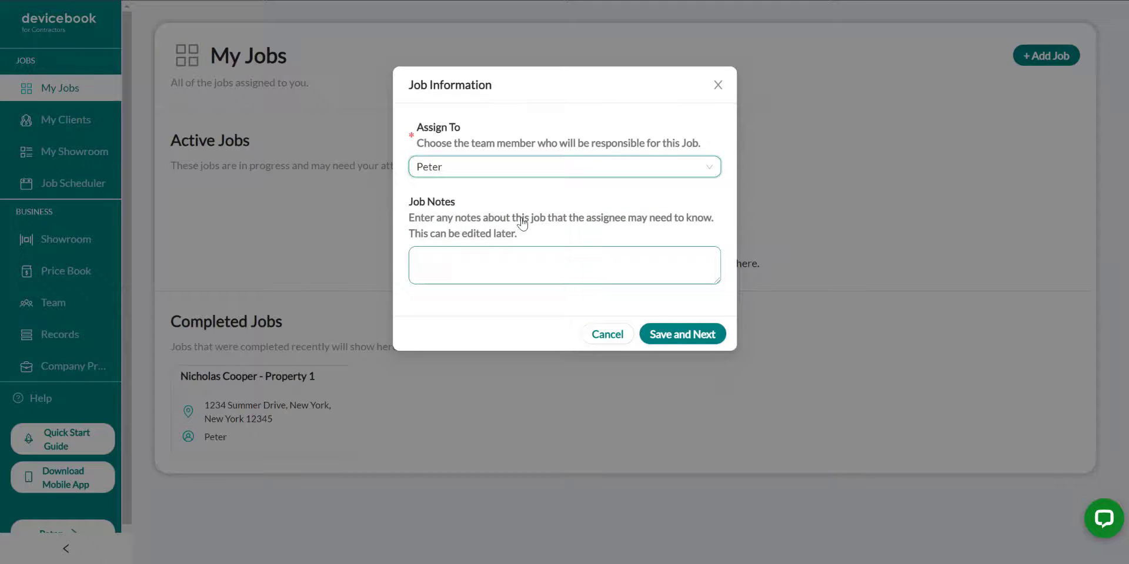
left_click_drag(718, 282, 729, 425)
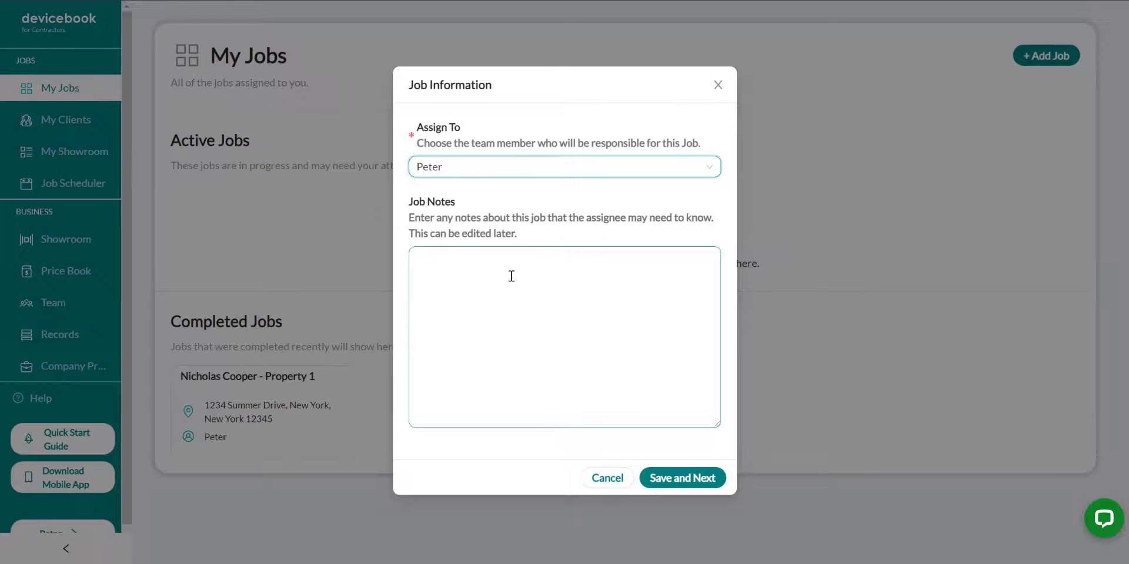
left_click(677, 287)
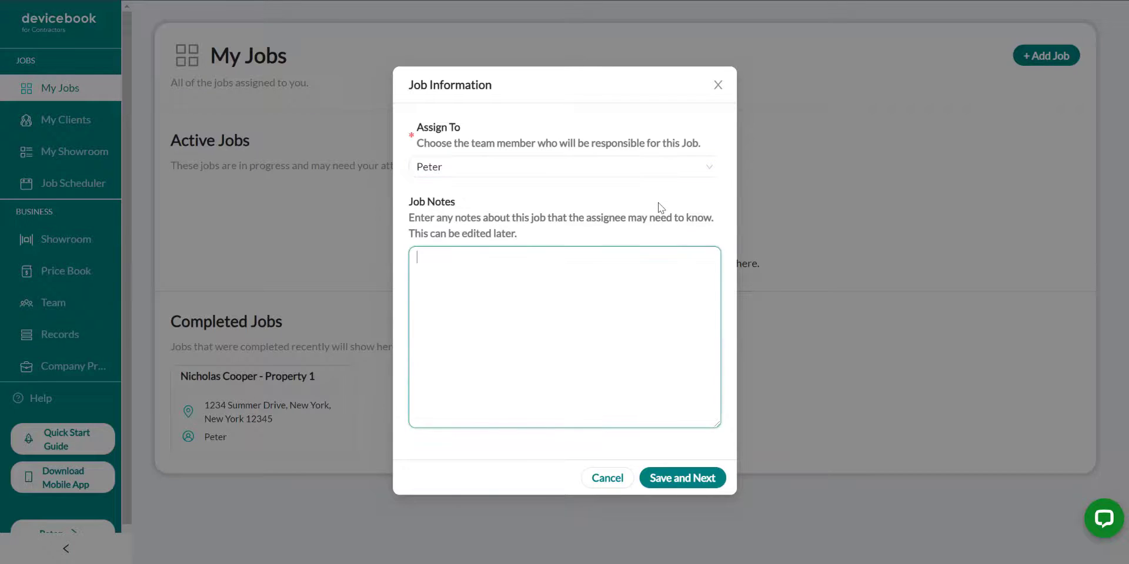
type("Client has a one-bedroom, one-bathroom apartment, with living room area. Client wants smart lighting in all three rooms, and lights should turn on automatically in living room and bathroom. Client also wants smart window shades in the living room, to open and close on a routine.")
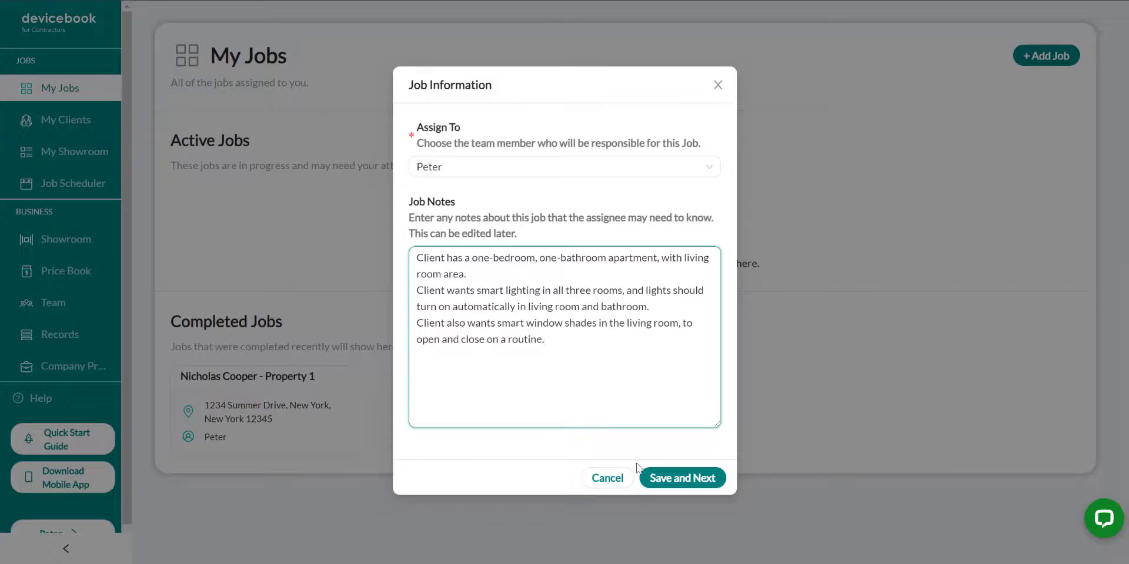
left_click(683, 478)
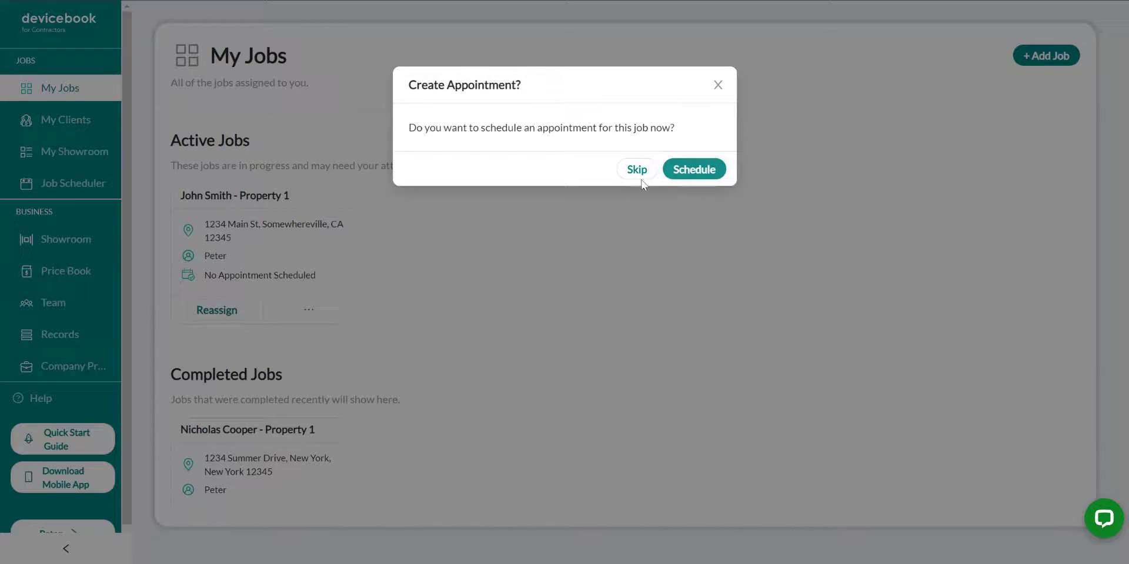
Skip scheduling an appointment and open the new active job to review its workflow and design proposal instructions
left_click(638, 171)
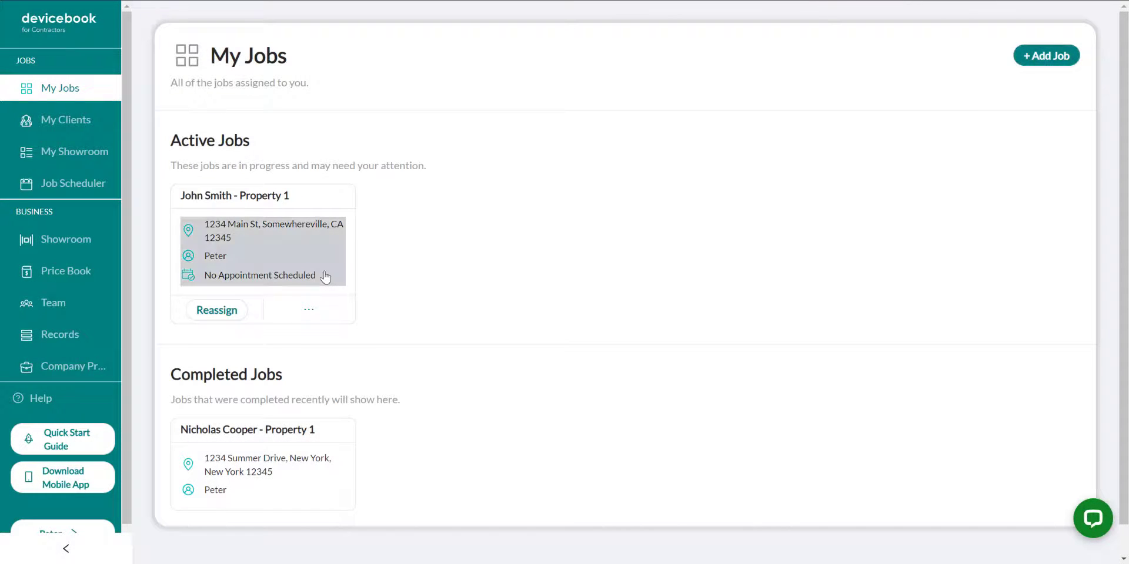
left_click(325, 277)
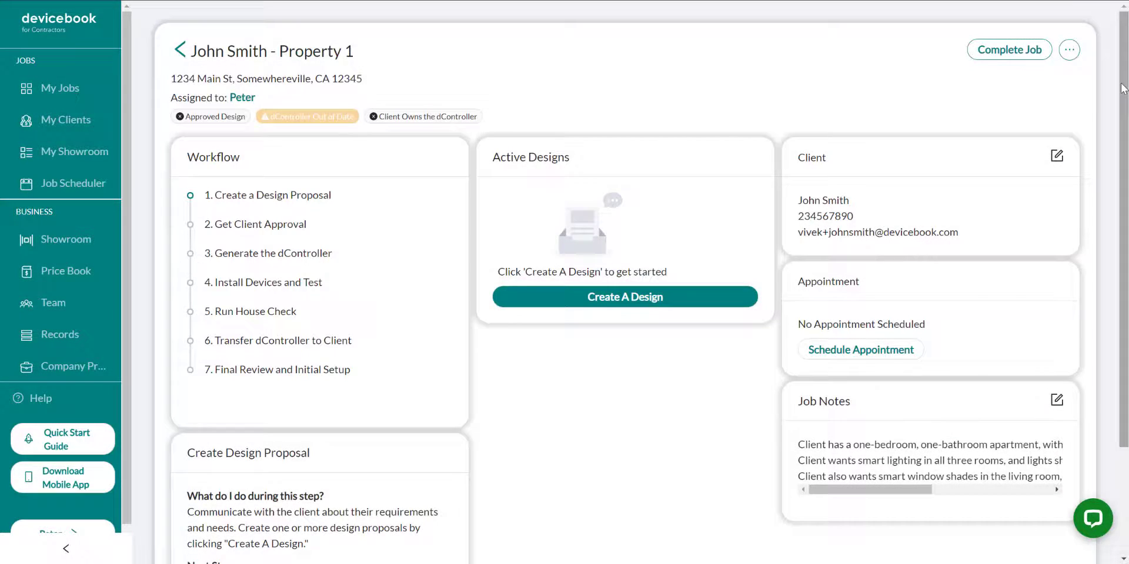
left_click_drag(1124, 90, 1124, 261)
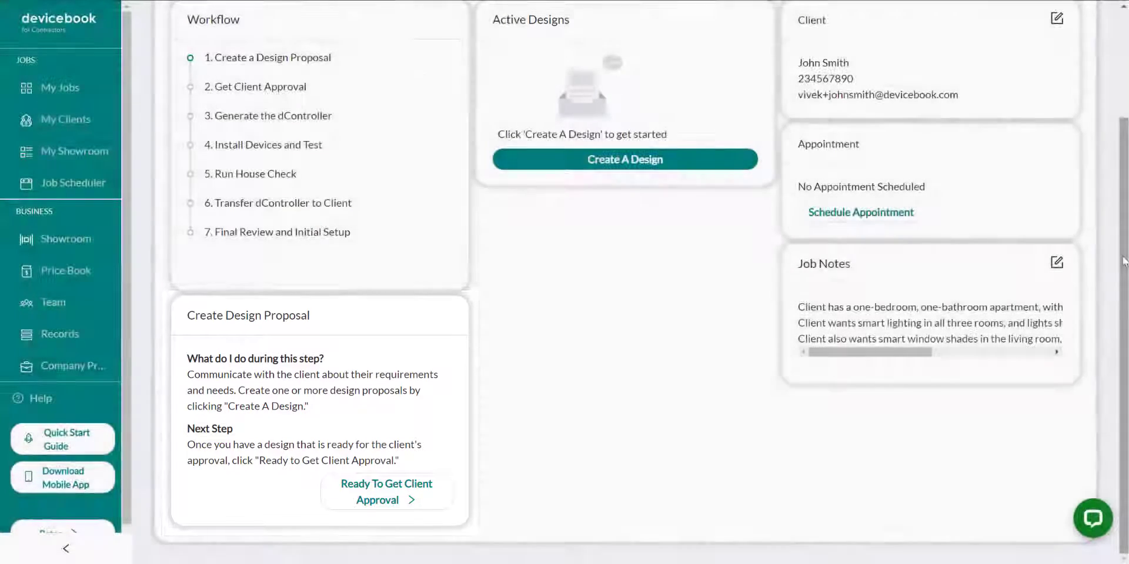
left_click_drag(1122, 261, 1119, 129)
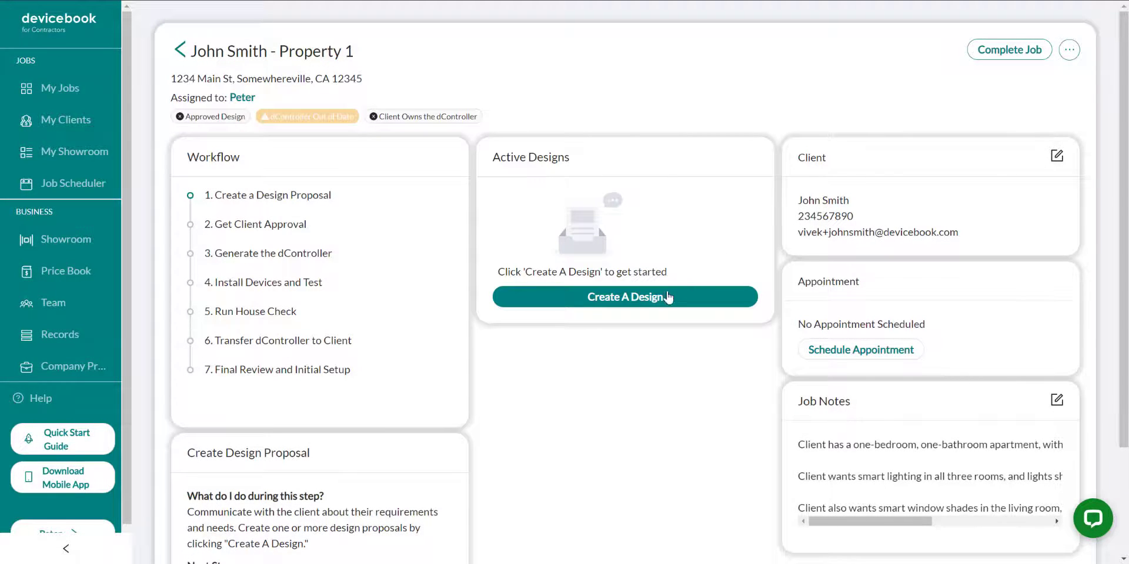
Create a design named First Design, with a description identifying it as v1 for the client's home
left_click(665, 298)
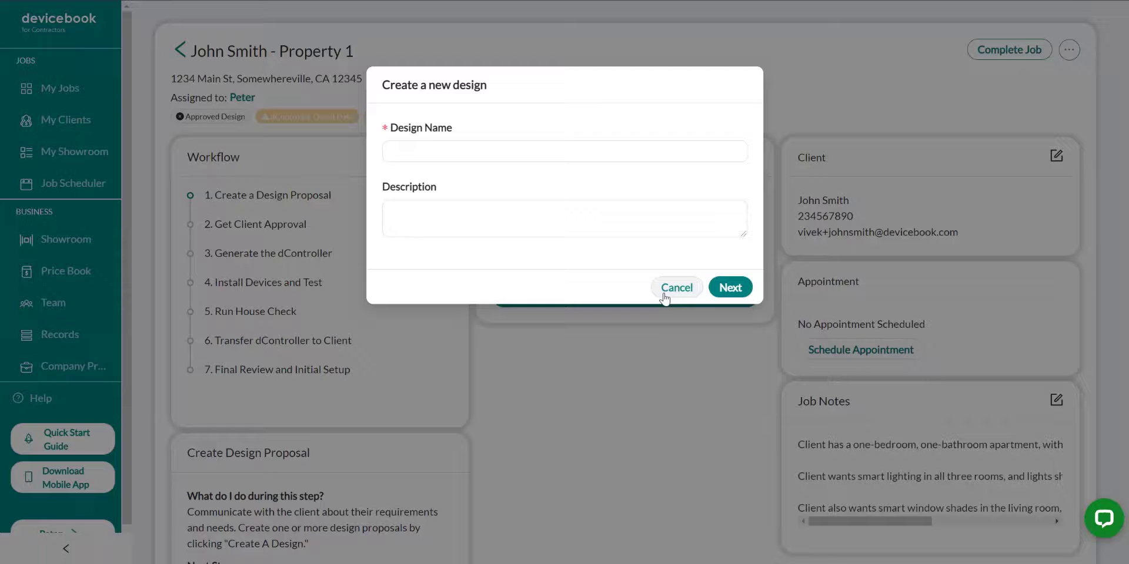
left_click(468, 147)
type("First Design")
key("Tab")
type("Design for John's Home, v1")
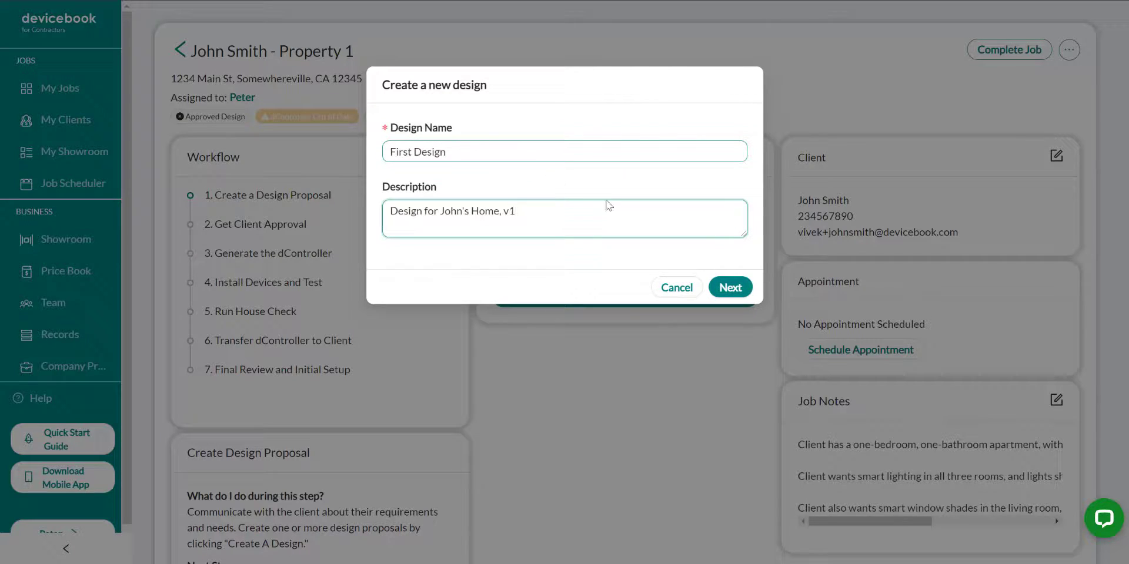
left_click(729, 287)
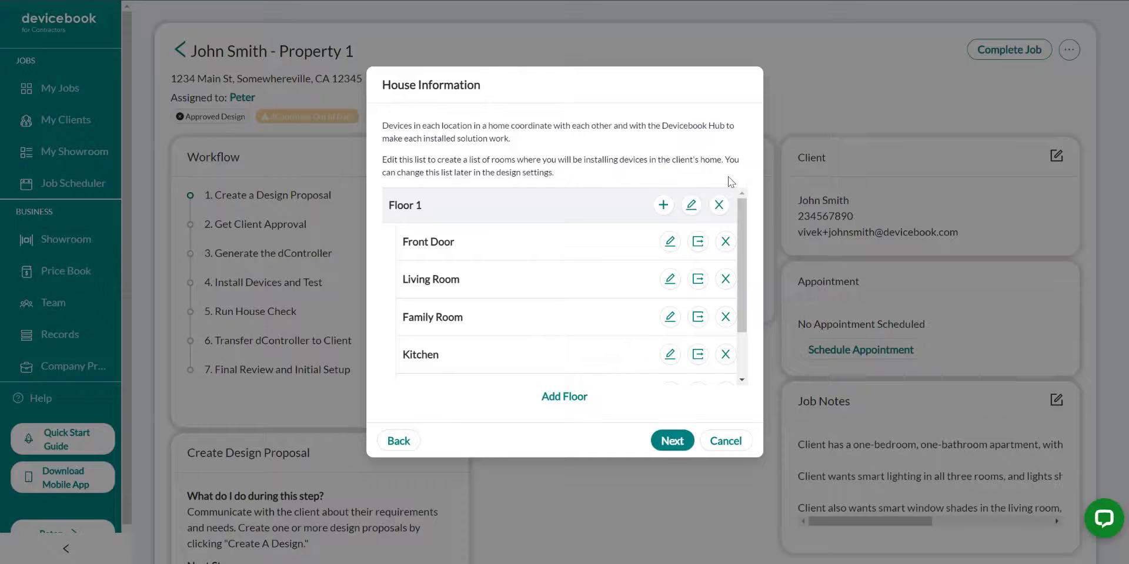
Delete the Family Room, Kitchen and Front Door from Floor 1 of the house's room list
scroll(739, 227, "down", 2)
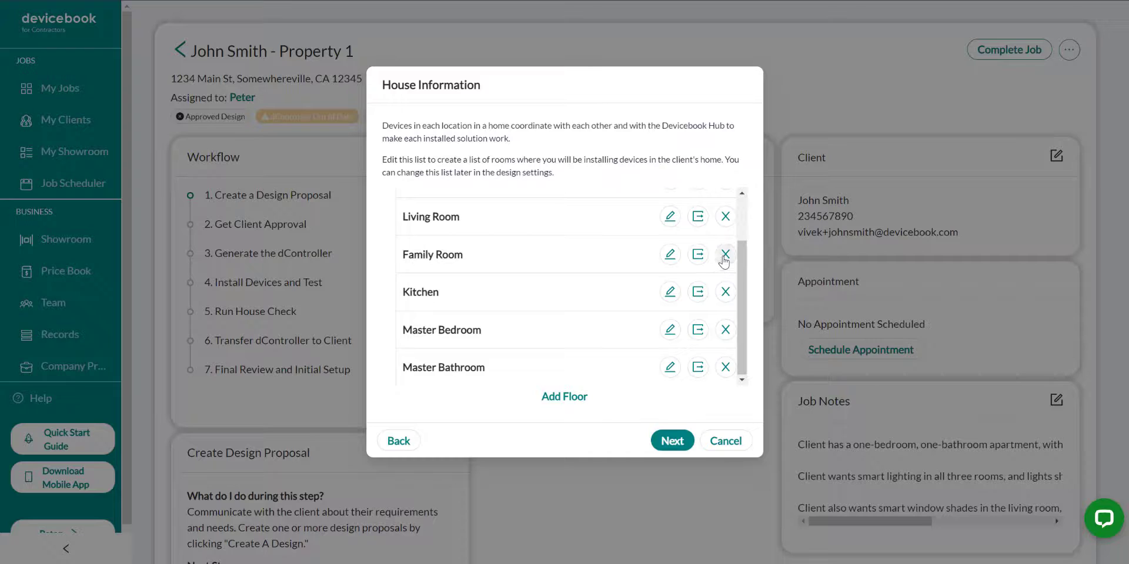
left_click(725, 254)
left_click(660, 203)
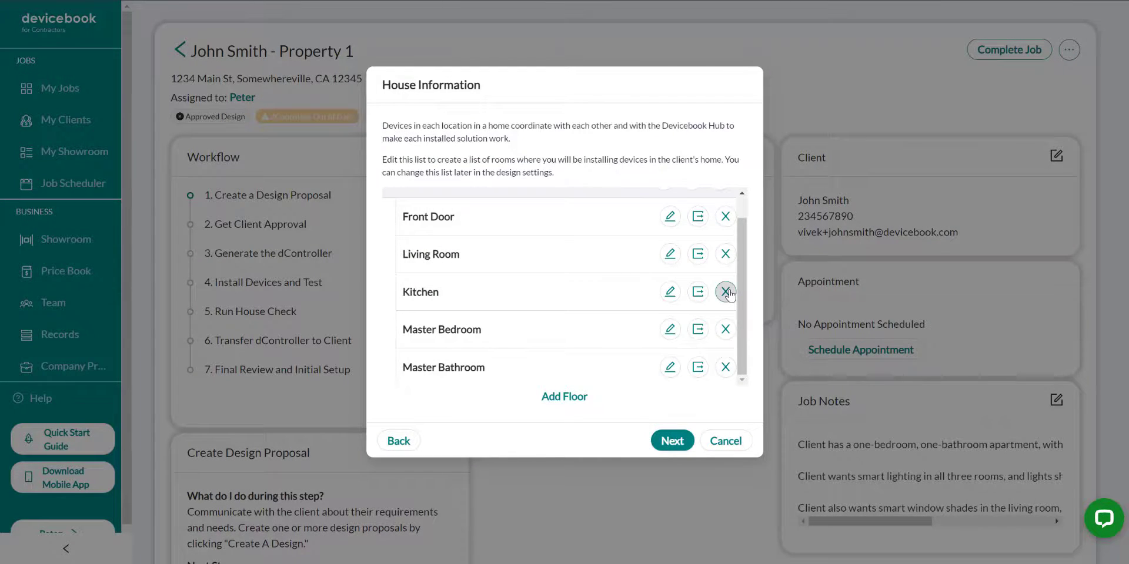
left_click(725, 292)
left_click(659, 201)
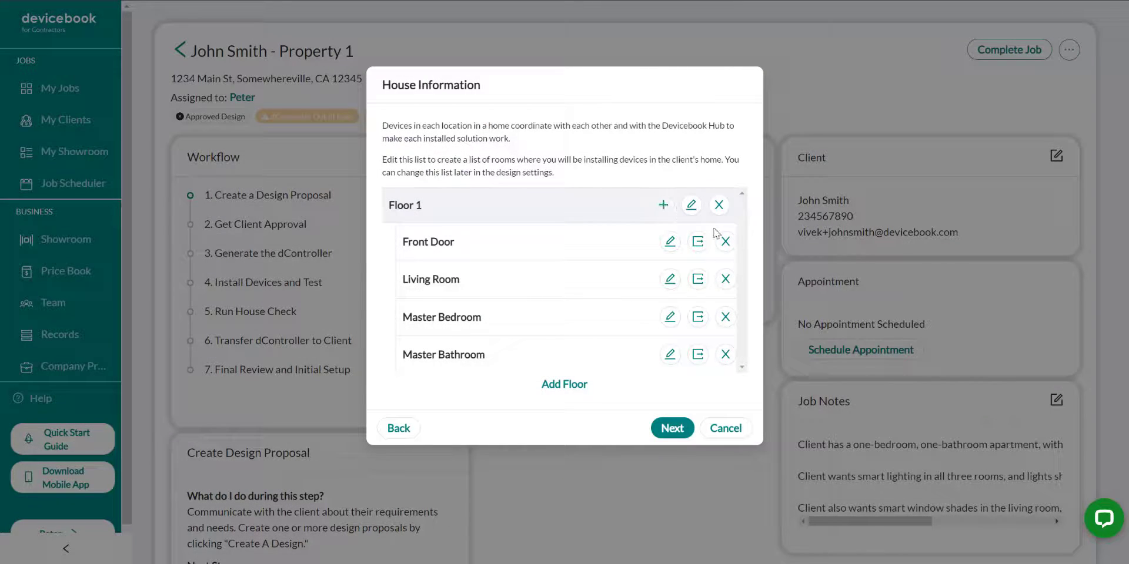
left_click(725, 242)
left_click(656, 200)
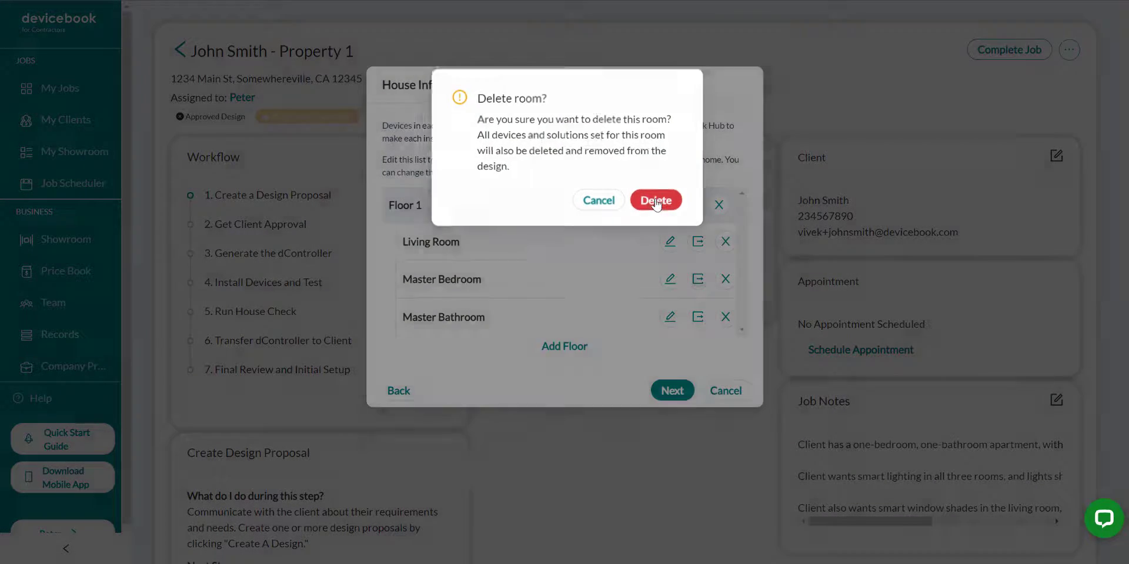
Rename the Master Bedroom to Bedroom and the Master Bathroom to Bathroom, and accept the room list
left_click(670, 279)
double_click(436, 280)
key("BackSpace")
left_click(719, 280)
left_click(669, 318)
double_click(428, 318)
key("BackSpace")
left_click(719, 317)
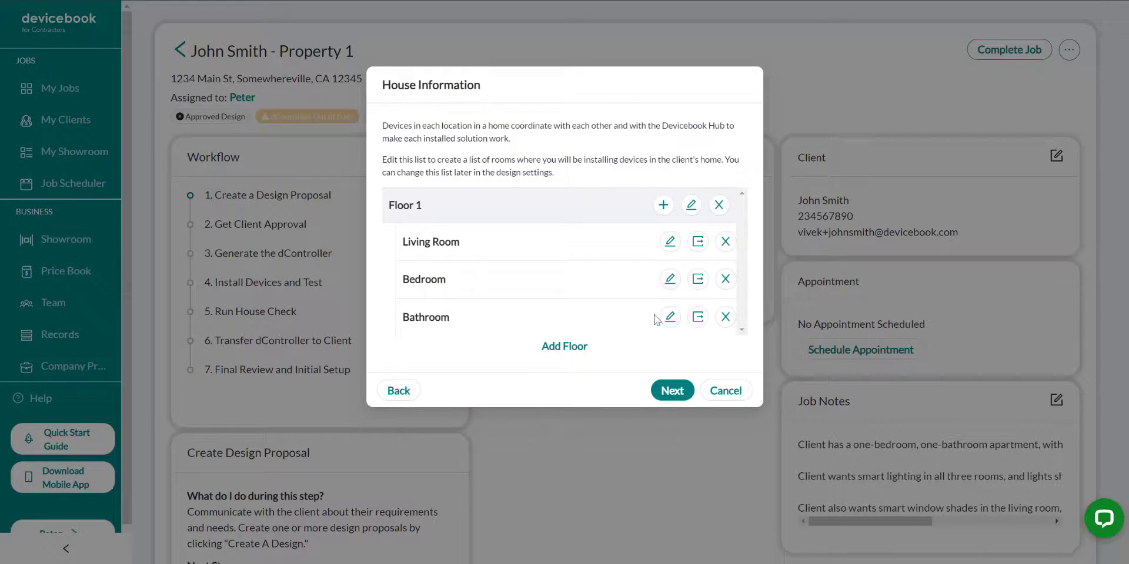
left_click(672, 390)
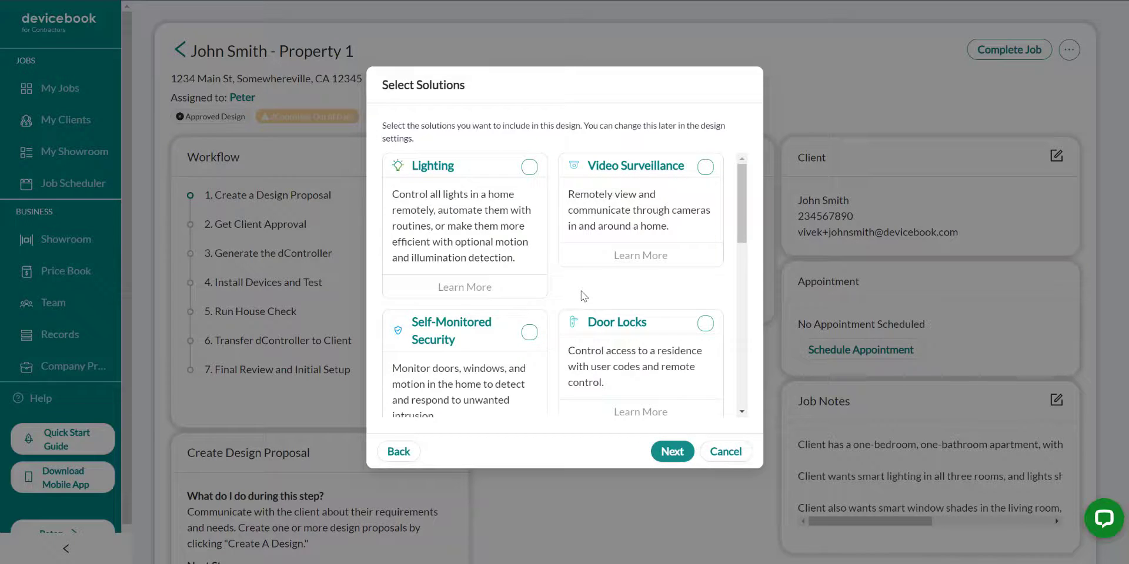
Include the Lighting and Window Shades solutions in the design and confirm the selection
left_click(529, 167)
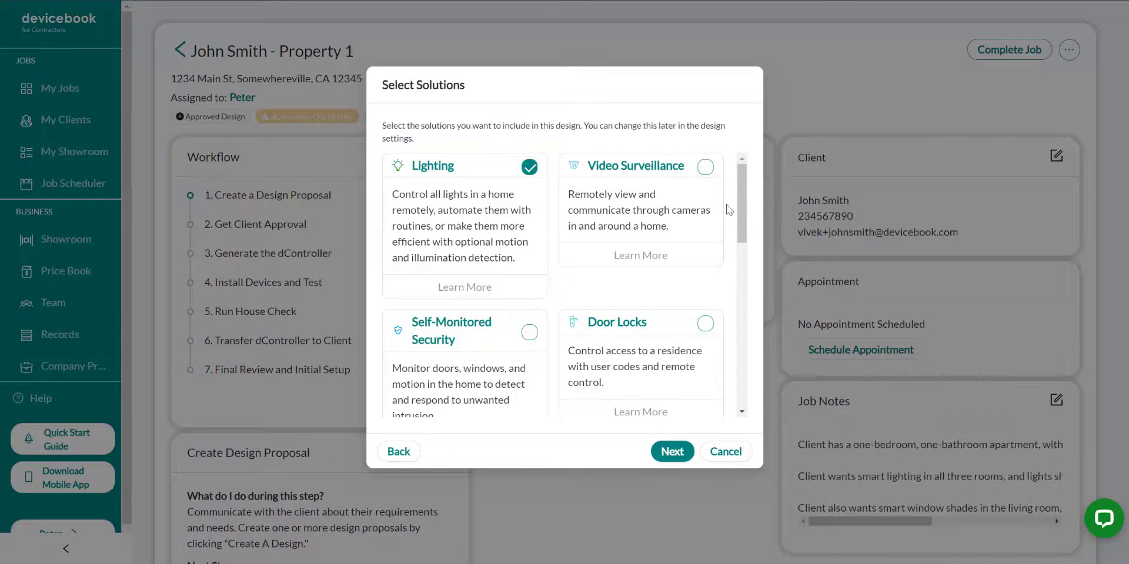
scroll(742, 198, "down", 5)
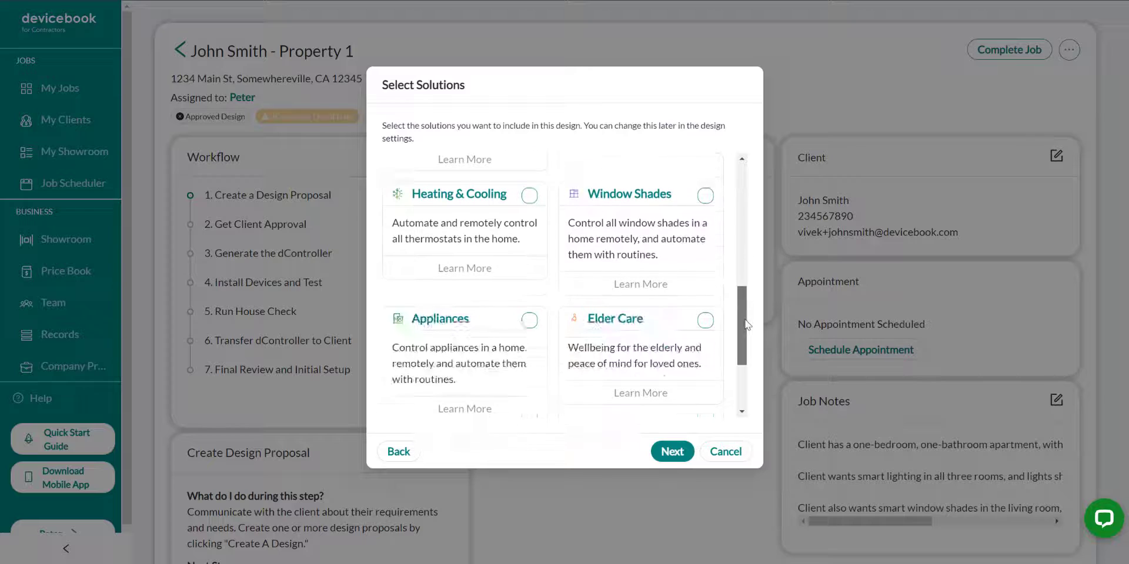
left_click(705, 197)
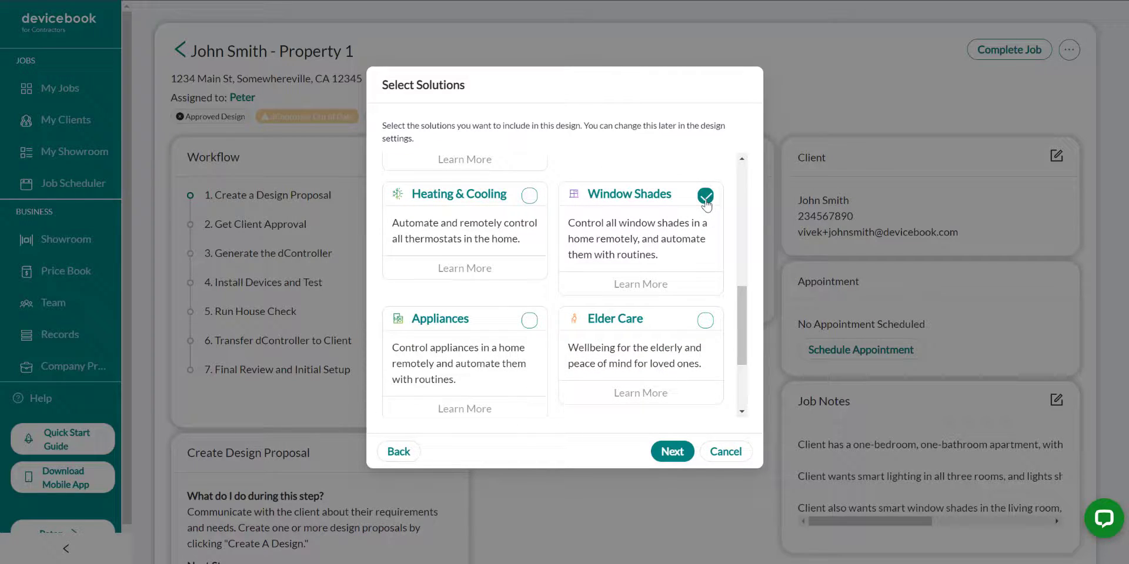
left_click(673, 453)
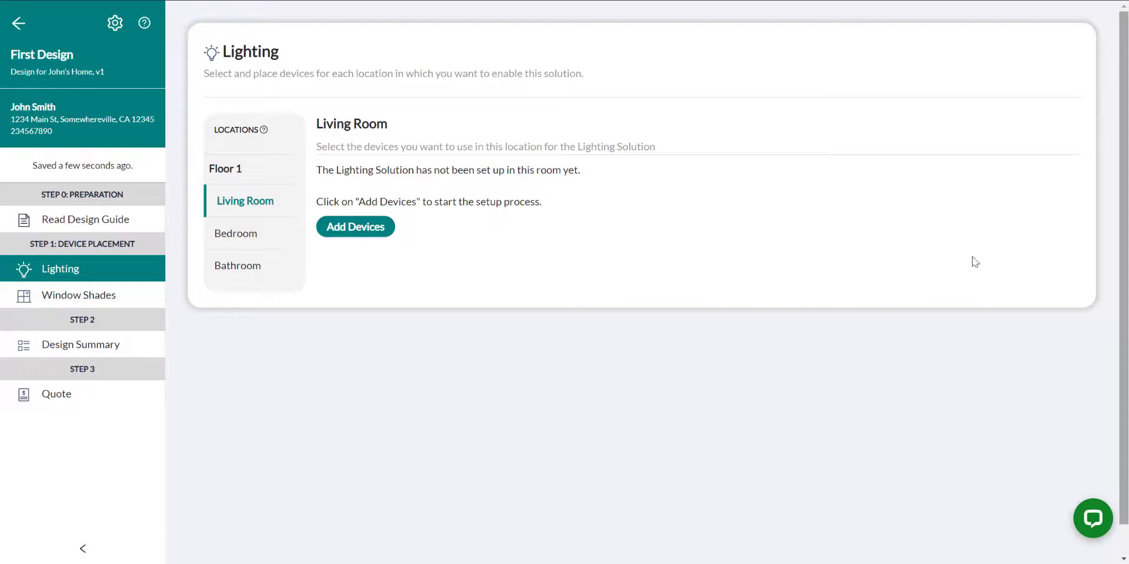
Choose the Switch device type for Living Room lighting and select the Leviton Decora Smart Switch with a quantity of 2
left_click(358, 230)
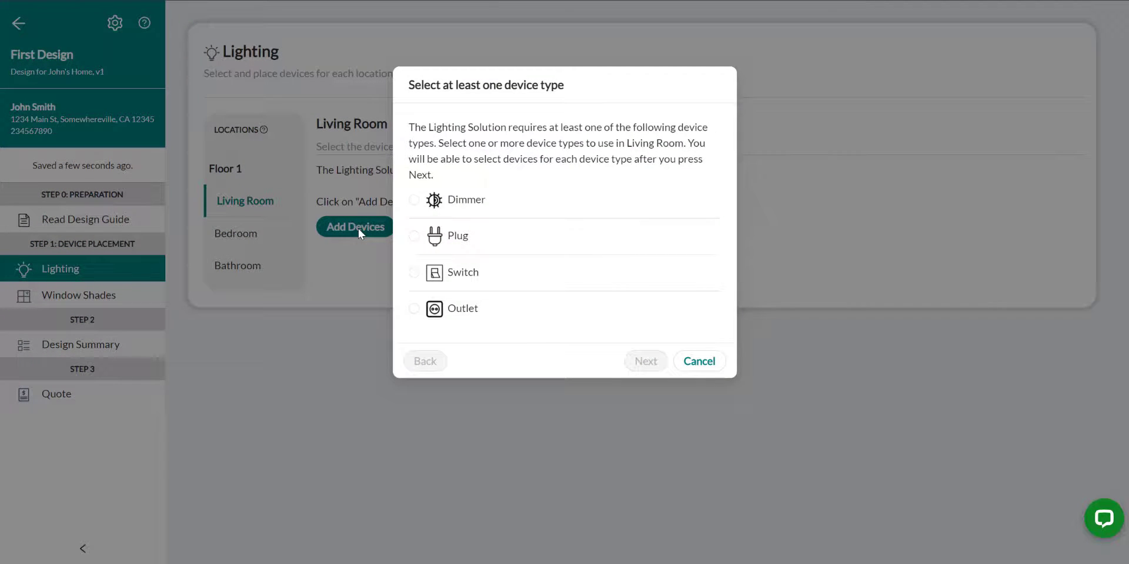
left_click(414, 273)
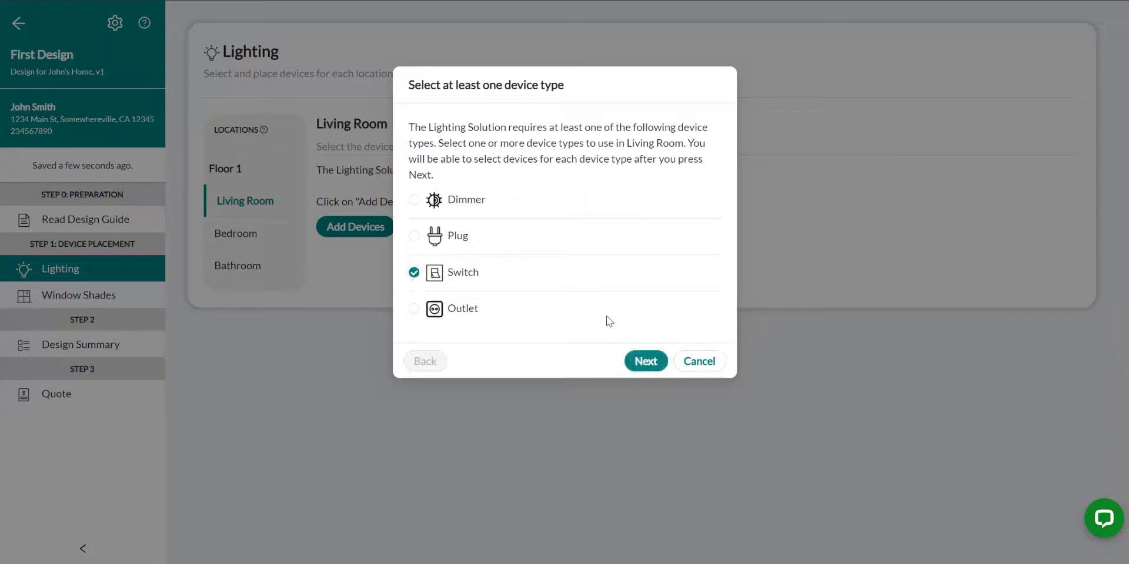
left_click(642, 365)
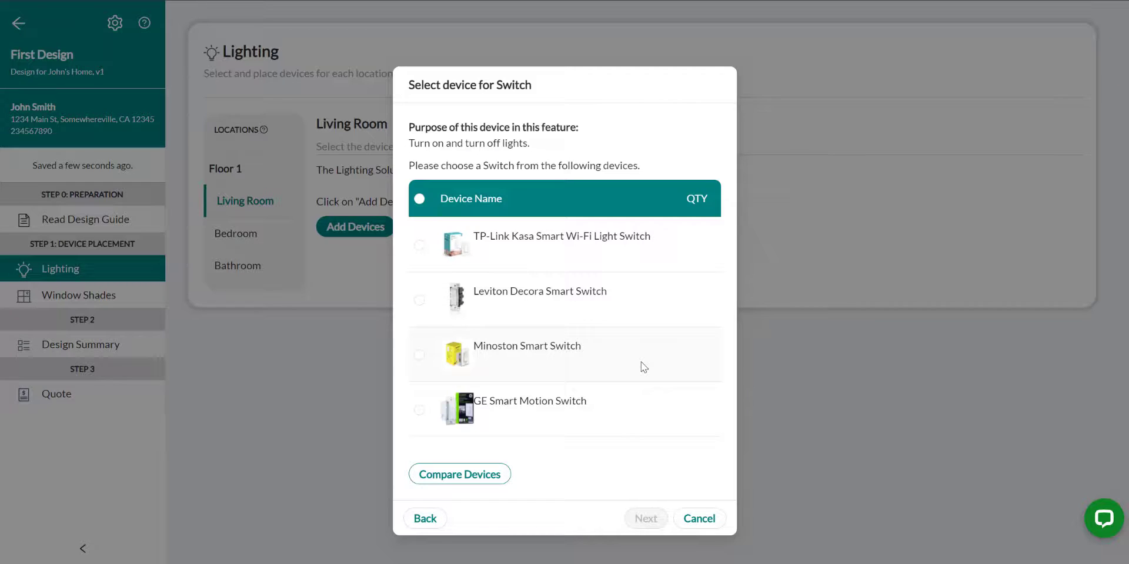
left_click(419, 301)
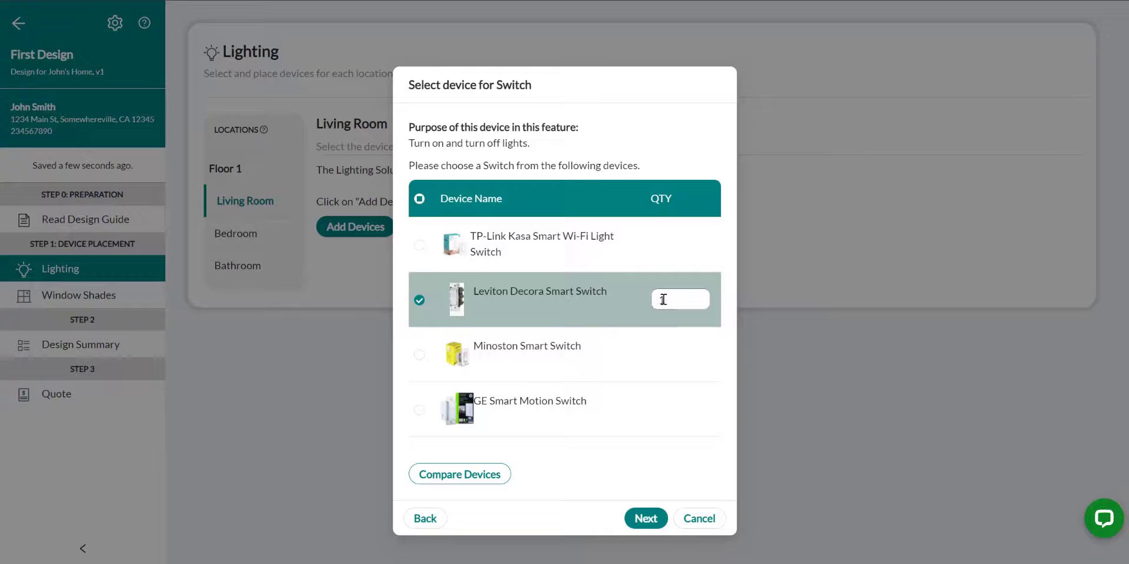
left_click_drag(668, 299, 647, 303)
type("2")
left_click(645, 518)
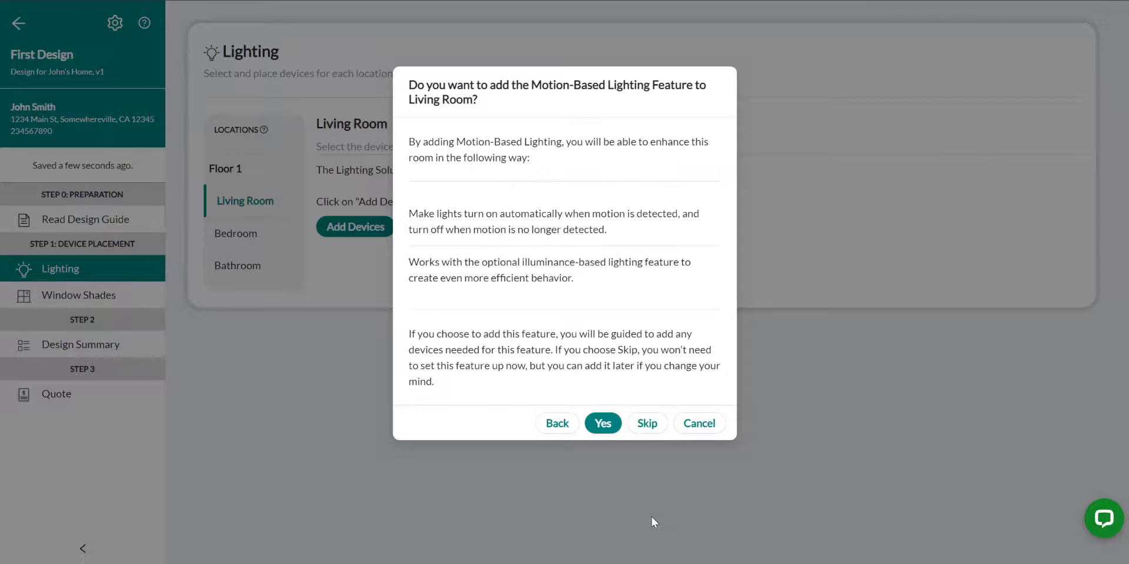
Add Motion-Based Lighting to the Living Room with one GE Smart Motion Switch, skip Illuminance-Based Lighting, and finish the room's setup
left_click(598, 430)
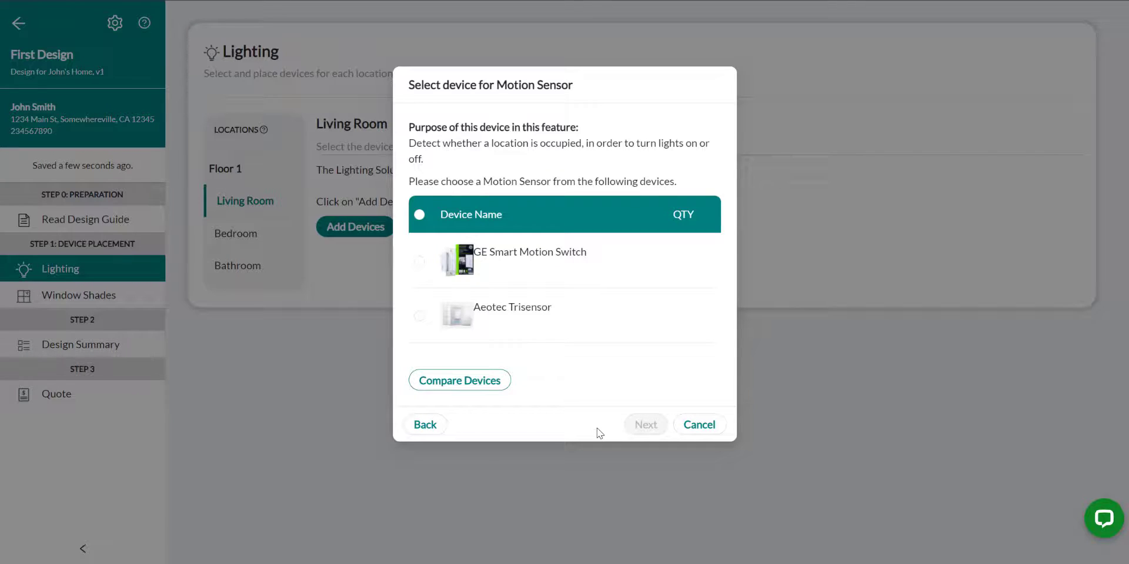
left_click(419, 262)
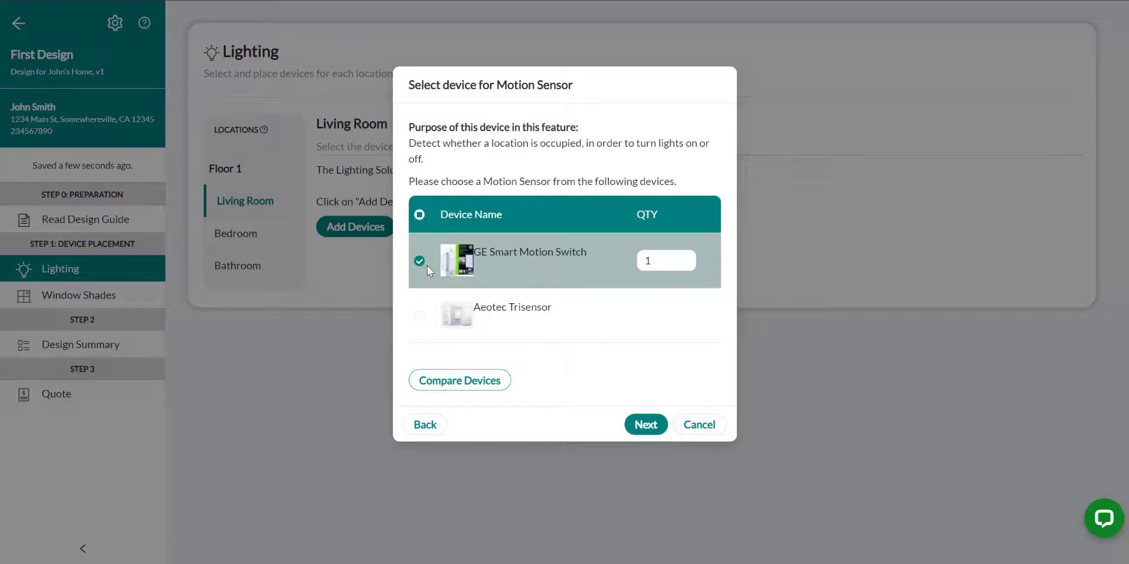
left_click(646, 426)
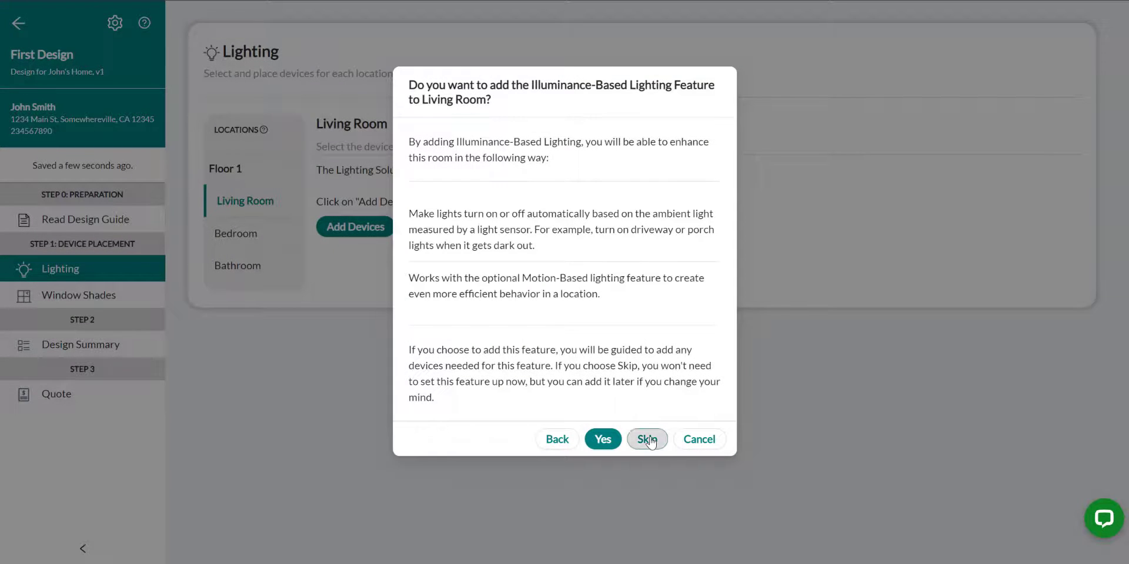
left_click(647, 440)
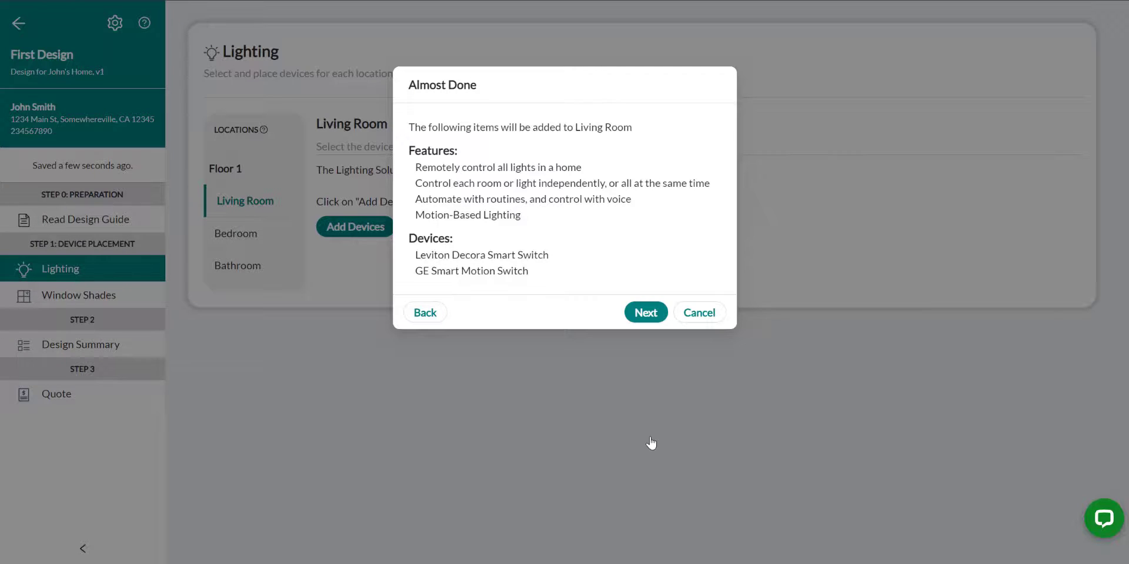
left_click(639, 314)
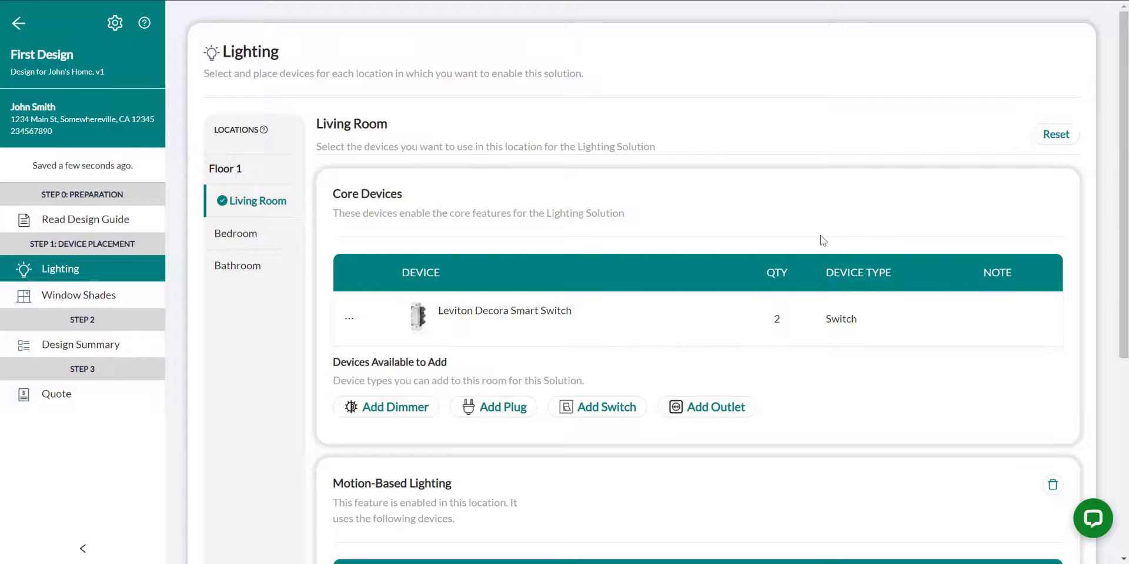
Choose the Switch device type for Bedroom lighting and select the Leviton Decora Smart Switch
left_click(237, 235)
left_click(377, 230)
left_click(470, 258)
left_click(646, 347)
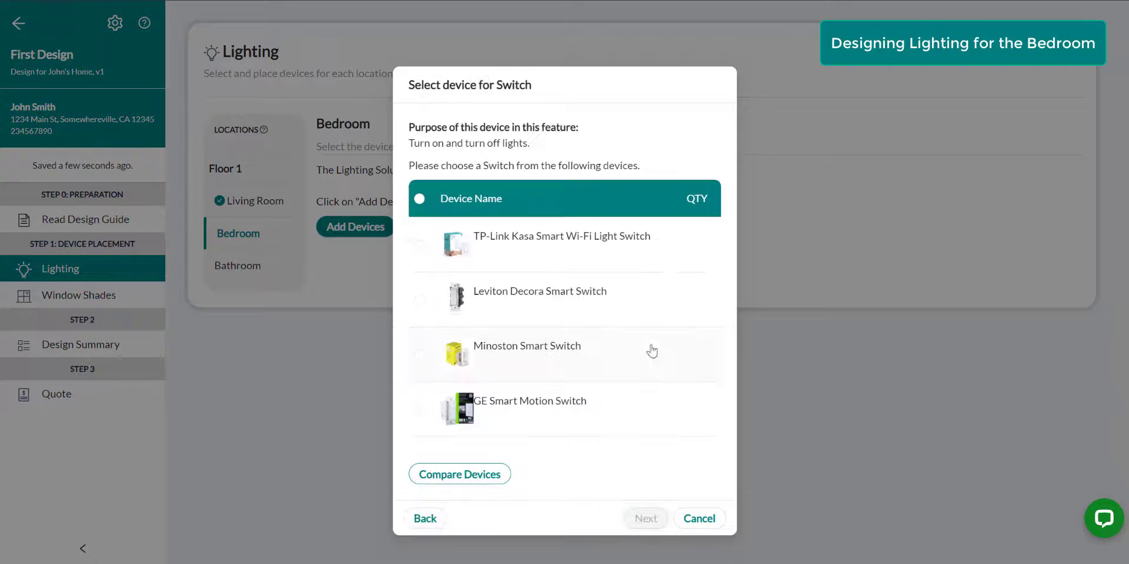
left_click(420, 301)
left_click(645, 524)
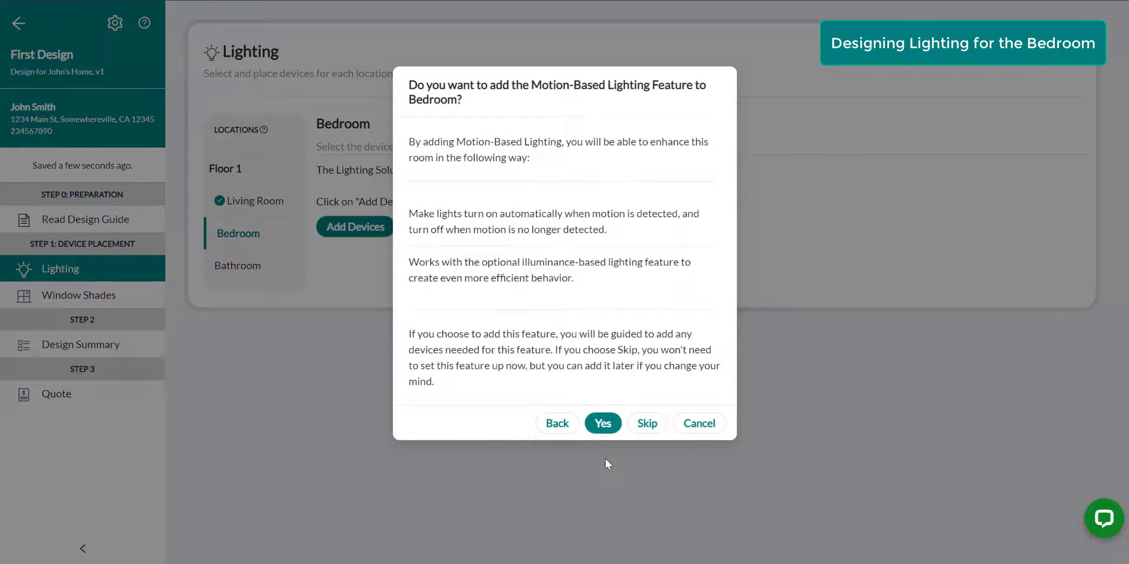
Skip both Motion-Based and Illuminance-Based Lighting for the Bedroom and finish the room's lighting setup
left_click(645, 425)
left_click(647, 439)
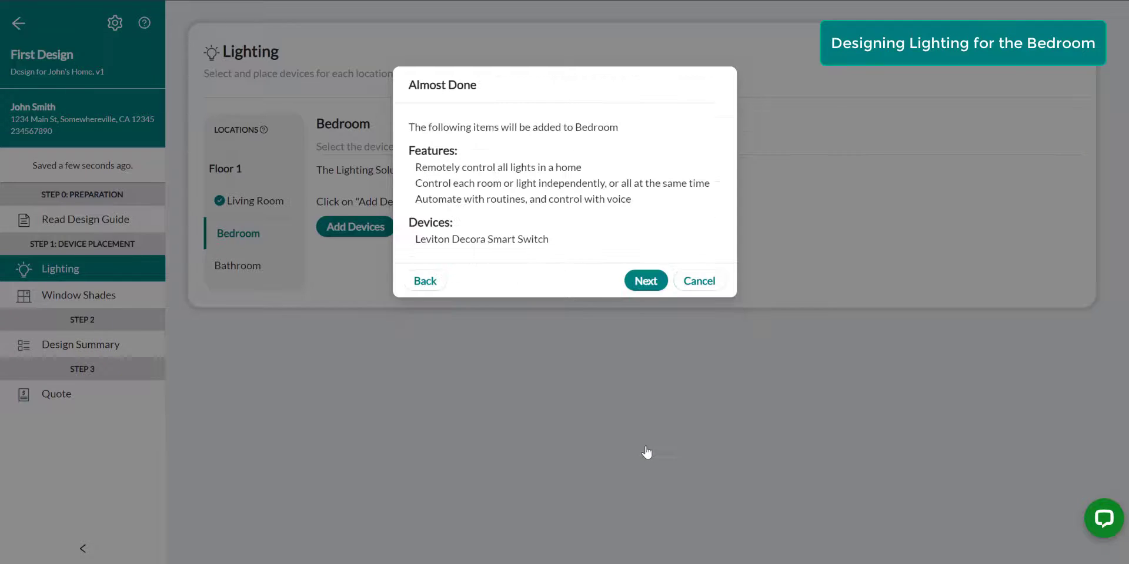
left_click(645, 279)
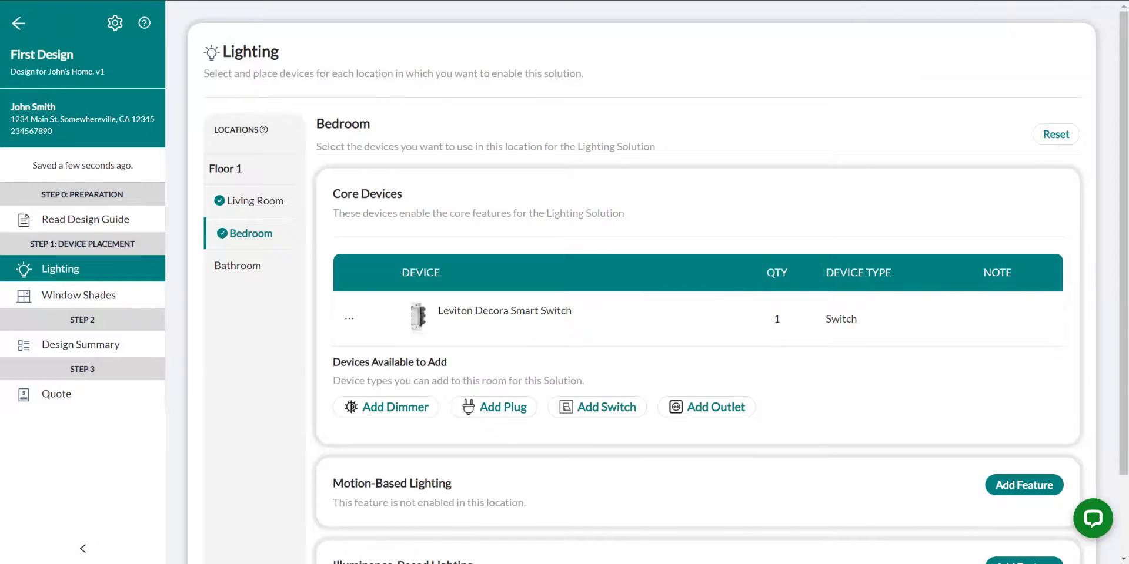
Choose the Switch device type for Bathroom lighting and select the Leviton Decora Smart Switch
left_click(239, 266)
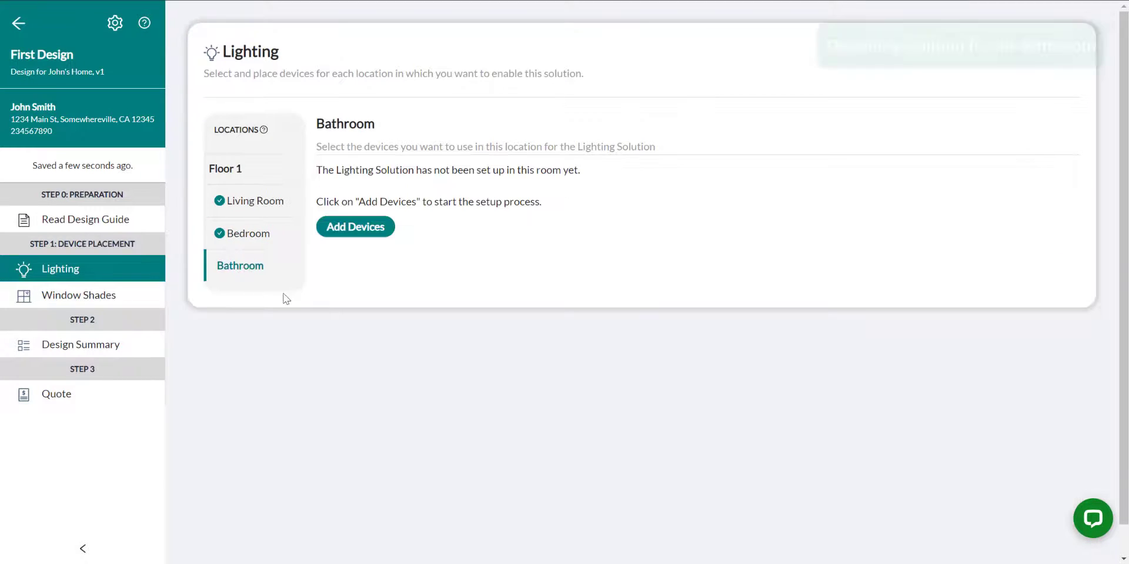
left_click(356, 226)
left_click(415, 259)
left_click(646, 347)
left_click(443, 297)
left_click(642, 520)
Add Motion-Based Lighting to the Bathroom with the GE Smart Motion Switch, skip Illuminance-Based Lighting, and finish the room's setup
left_click(603, 423)
left_click(418, 262)
left_click(645, 423)
left_click(648, 438)
left_click(645, 313)
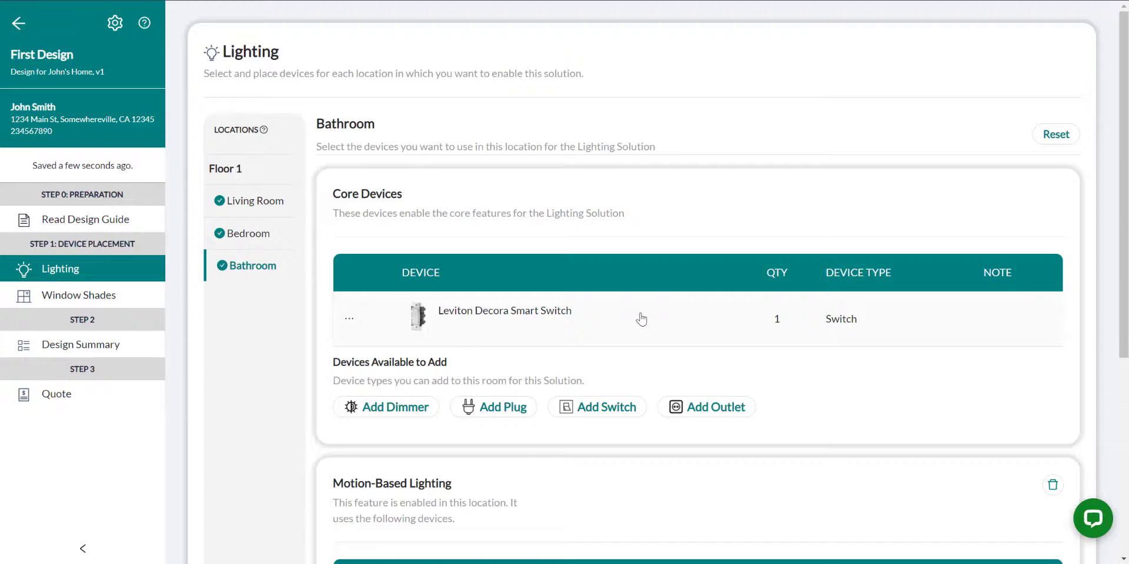
Add the Graber Roller Shade with a quantity of 2 to the Living Room for the Window Shades solution
left_click(82, 296)
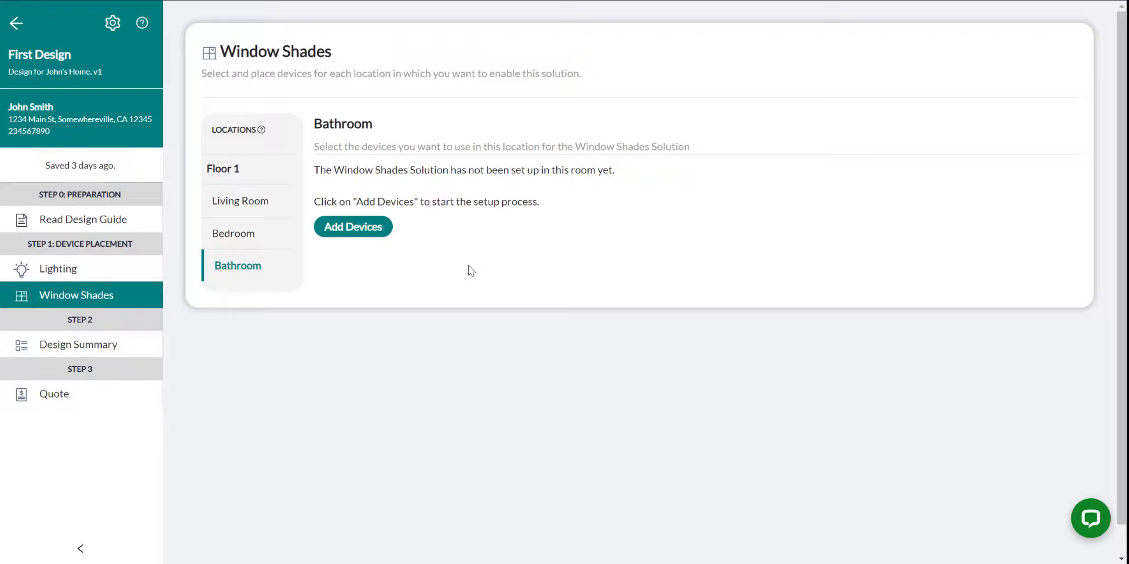
left_click(253, 207)
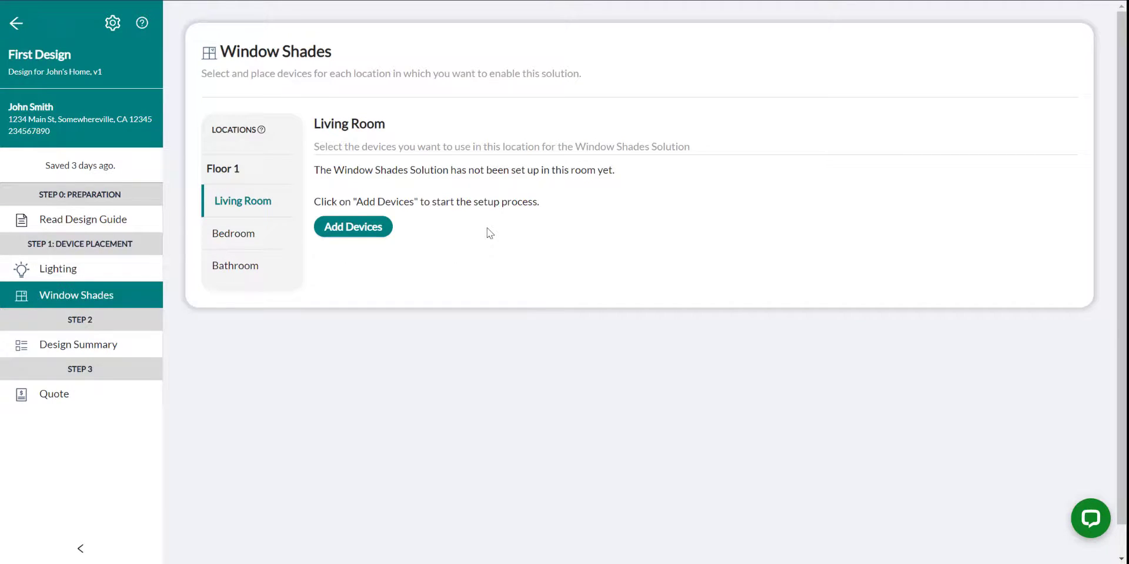
left_click(353, 227)
left_click(417, 261)
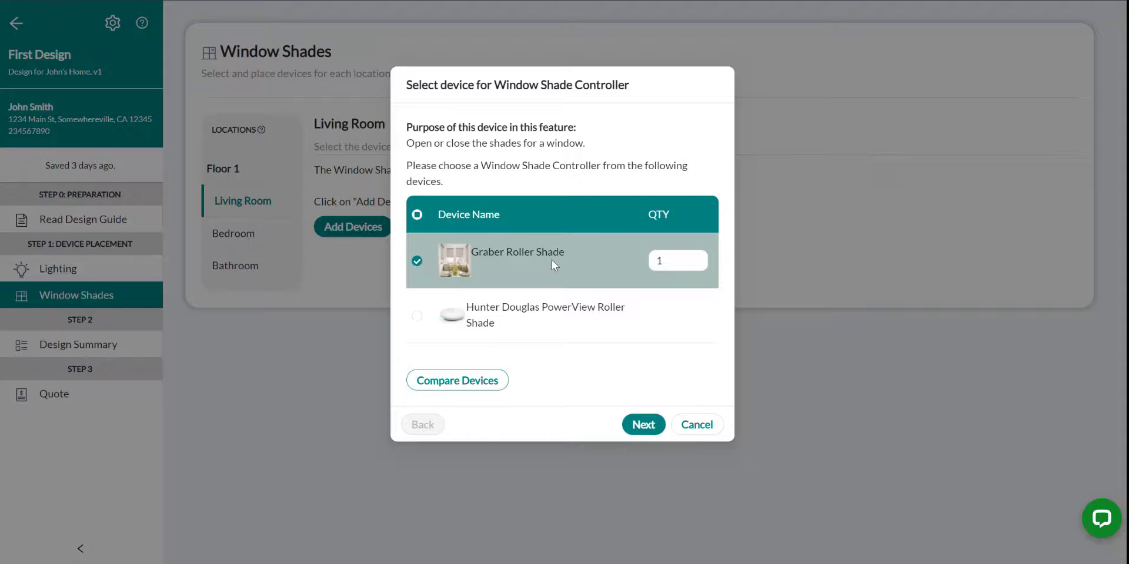
left_click(668, 261)
key("BackSpace")
type("2")
left_click(642, 426)
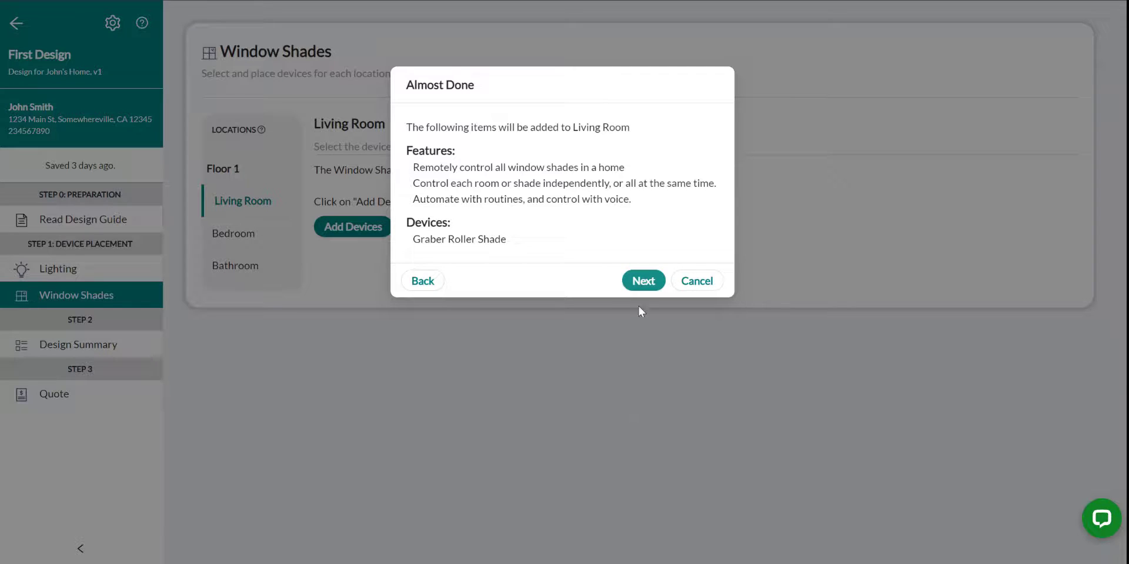
left_click(640, 281)
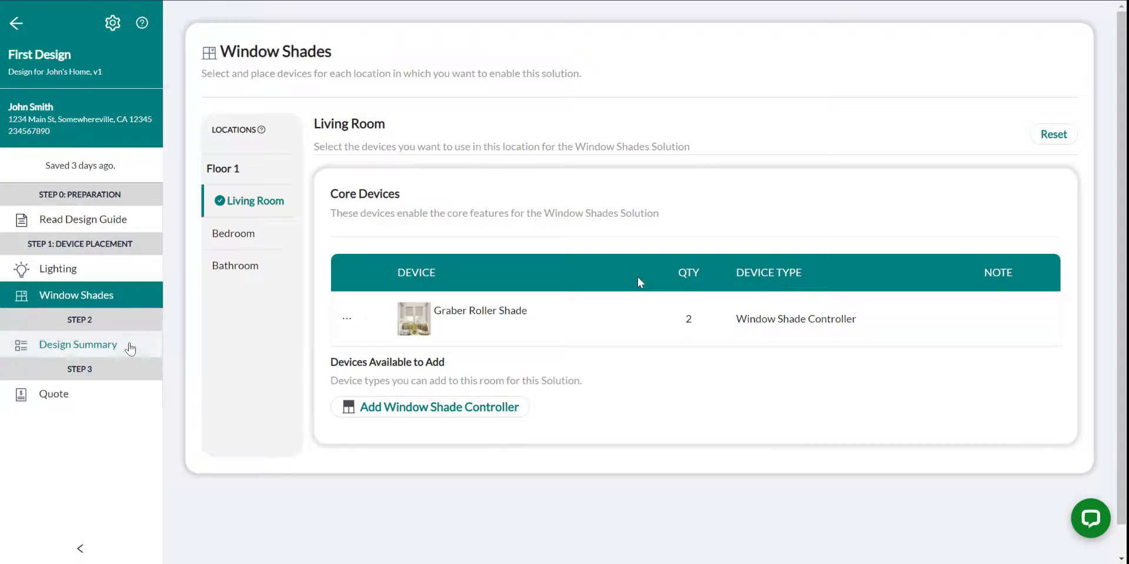
Review the design summary, then return to the job and mark it ready to get client approval
left_click(78, 351)
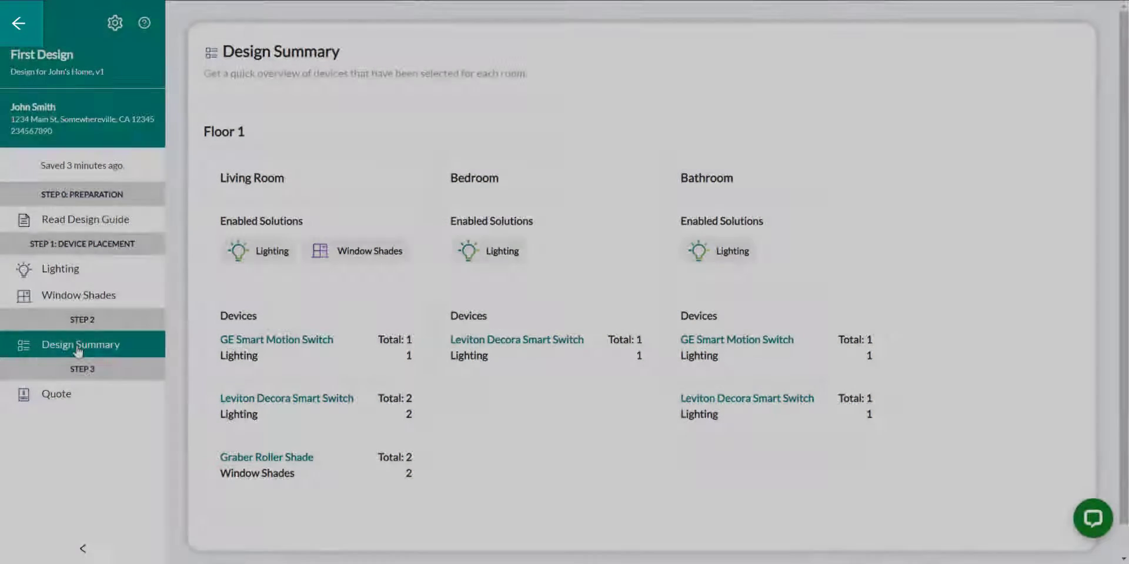
left_click(19, 23)
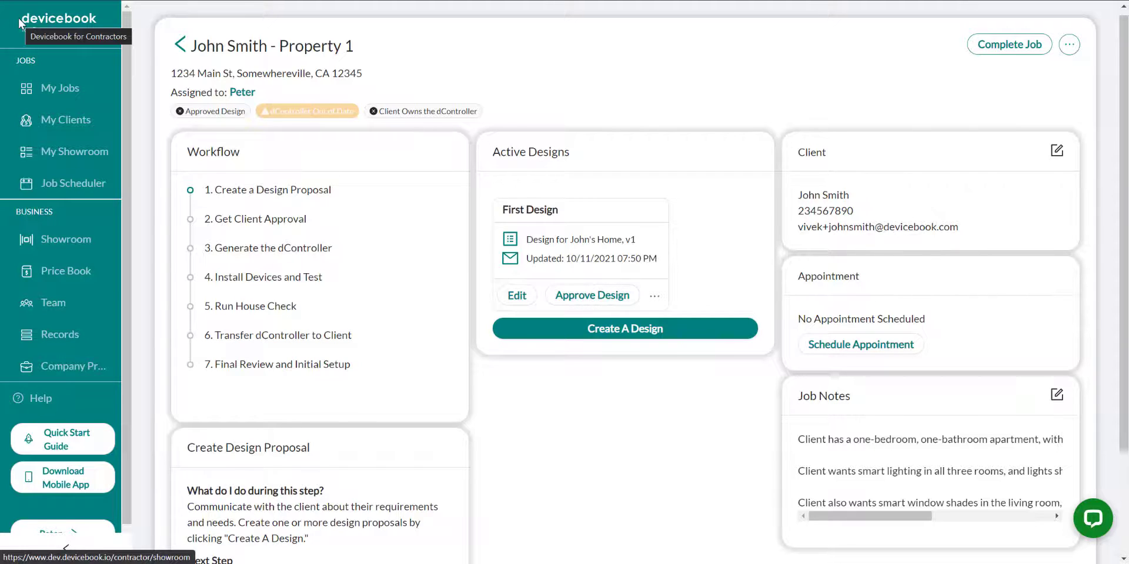
scroll(276, 205, "down", 3)
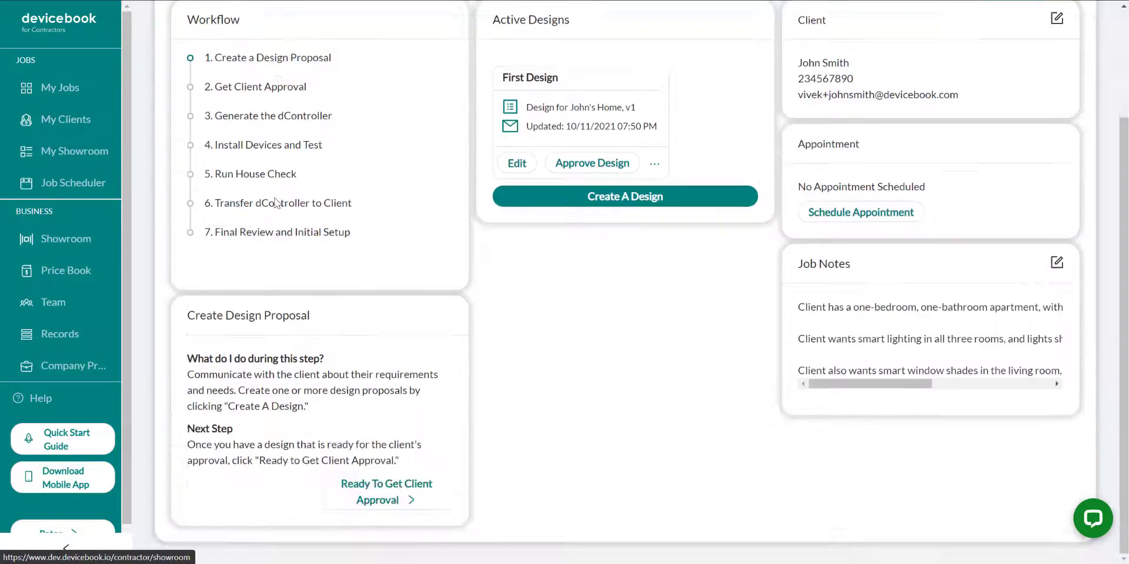
left_click(411, 499)
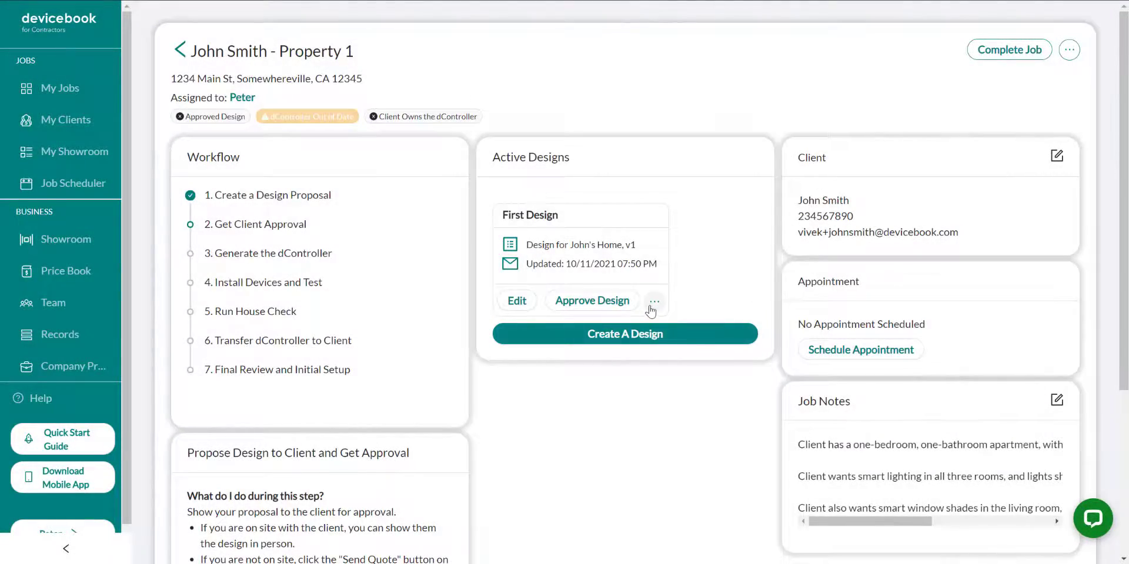
Approve the First Design for the client and advance the job to the dController generation stage
left_click(650, 306)
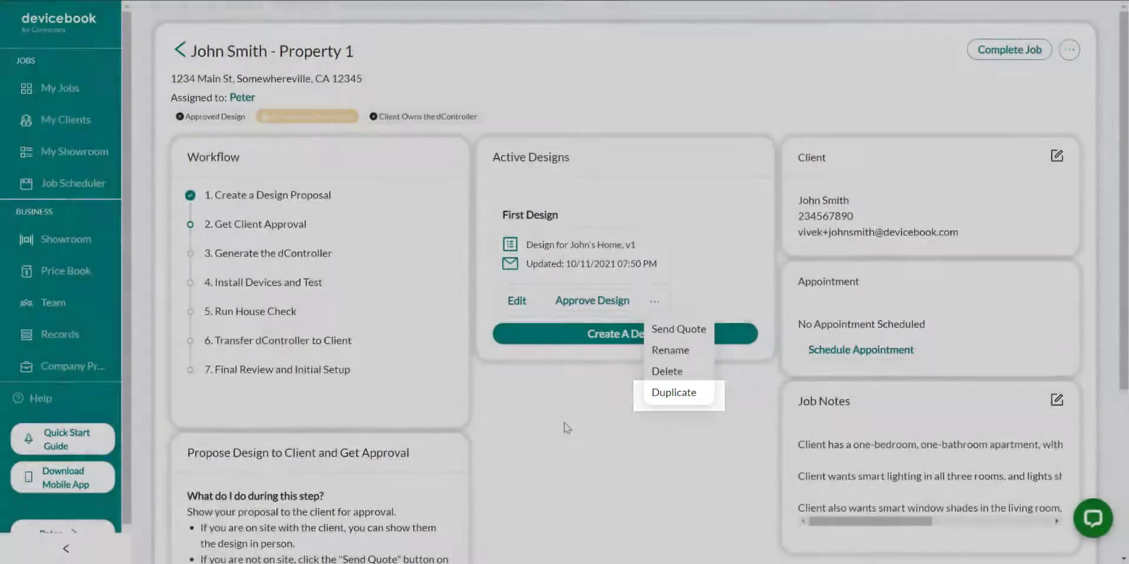
left_click(566, 428)
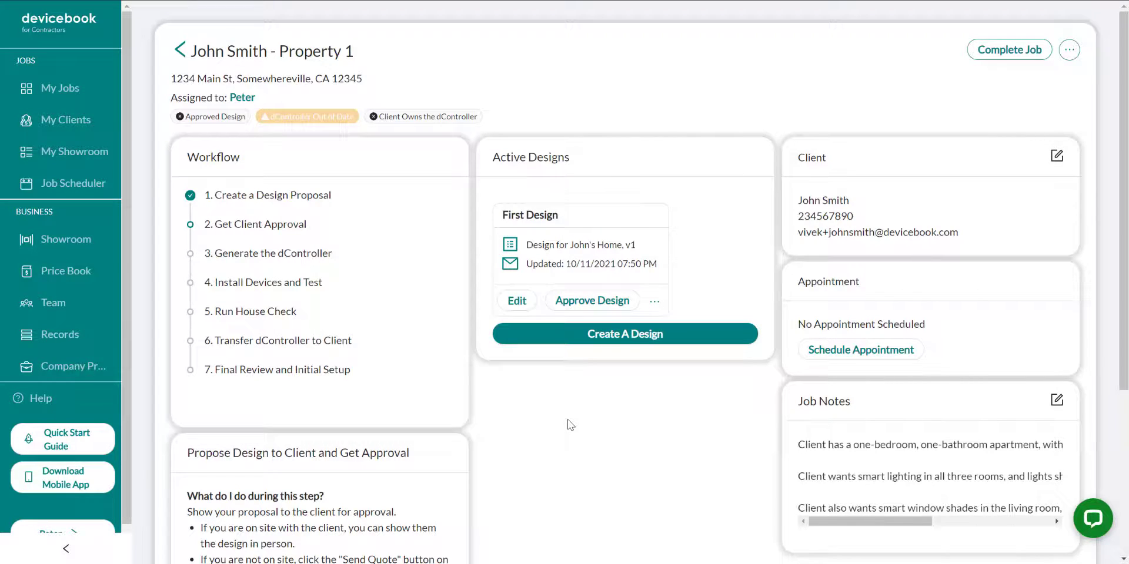
left_click(587, 310)
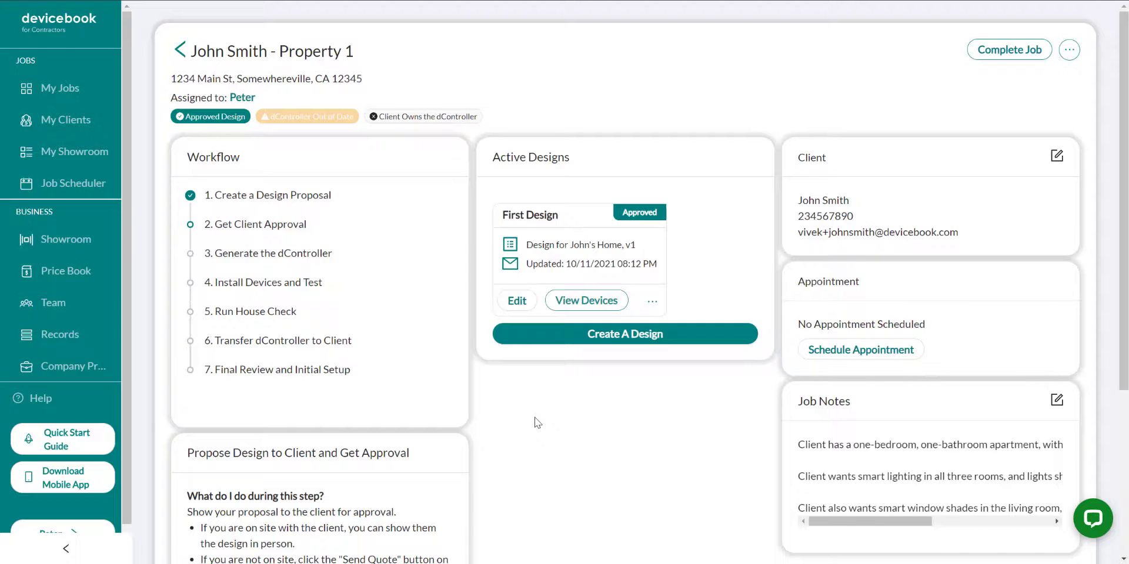
scroll(537, 422, "down", 4)
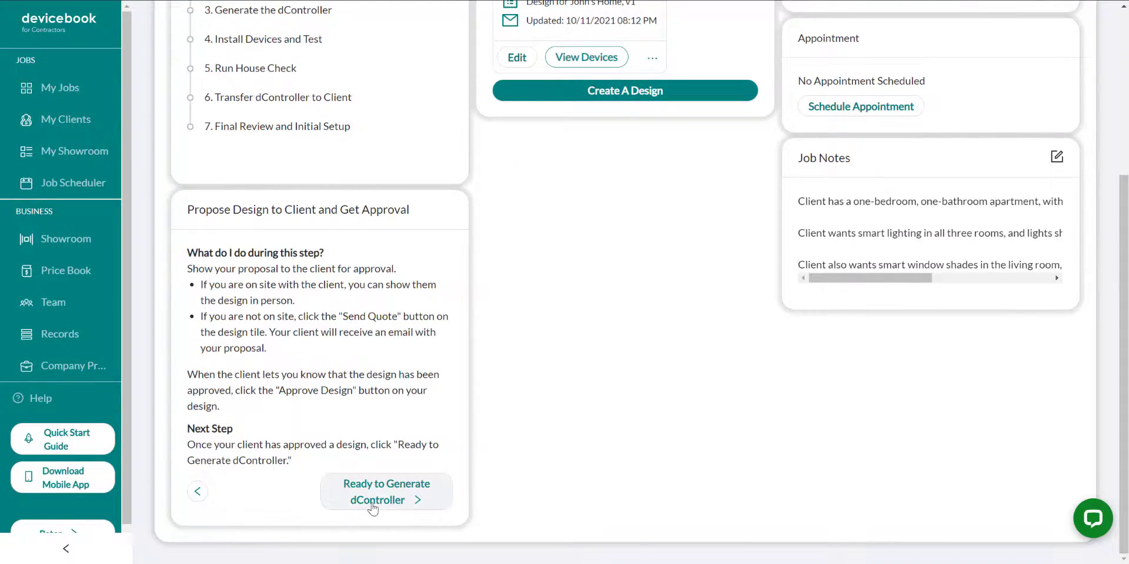
left_click(373, 507)
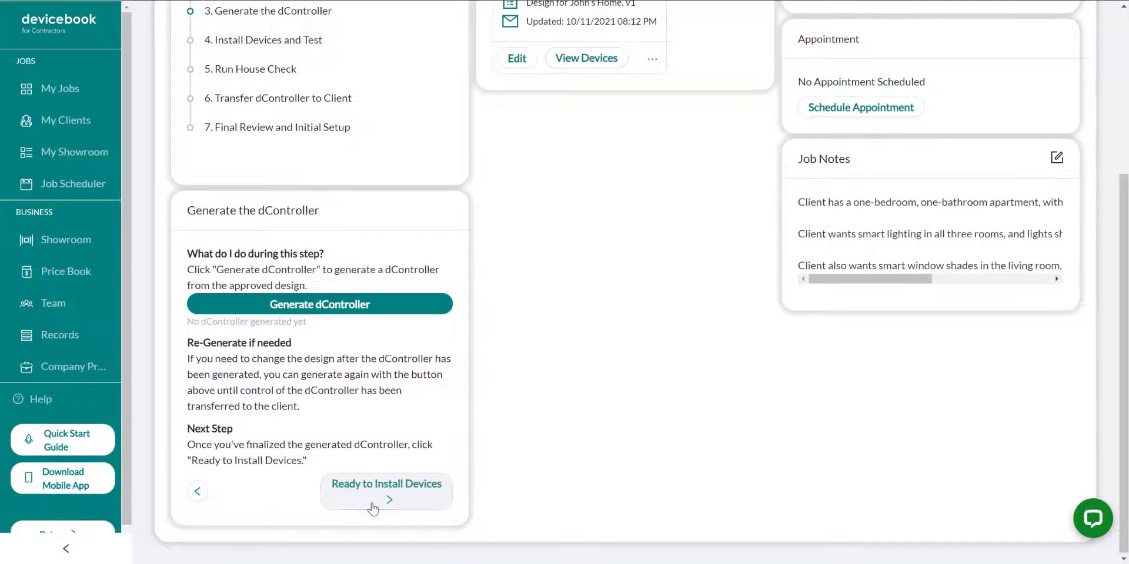
Generate the dController from the approved design and mark the job ready to install devices
scroll(512, 414, "up", 4)
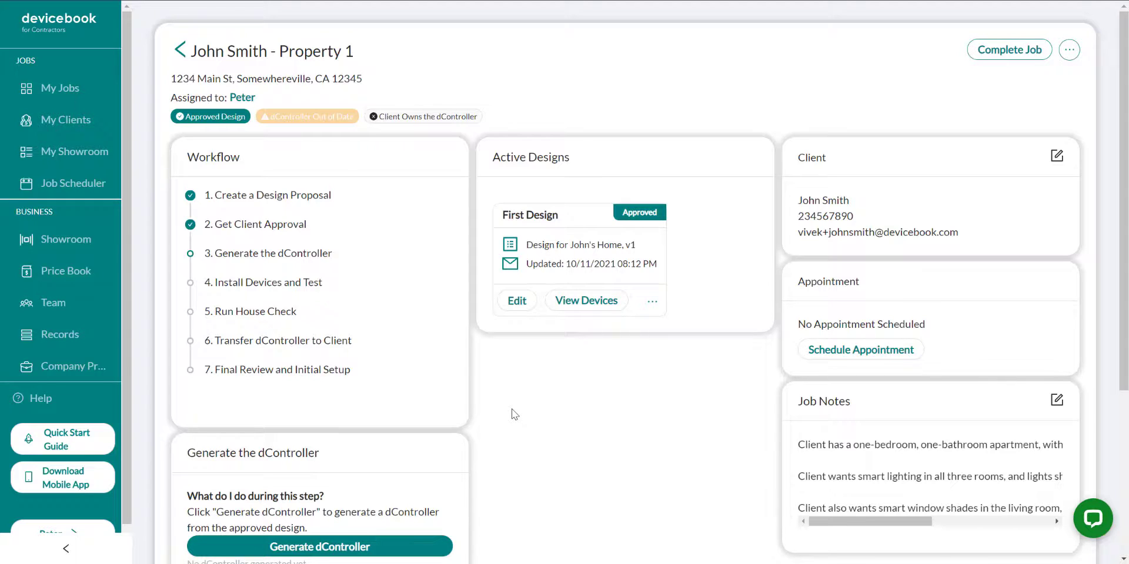
scroll(515, 414, "down", 5)
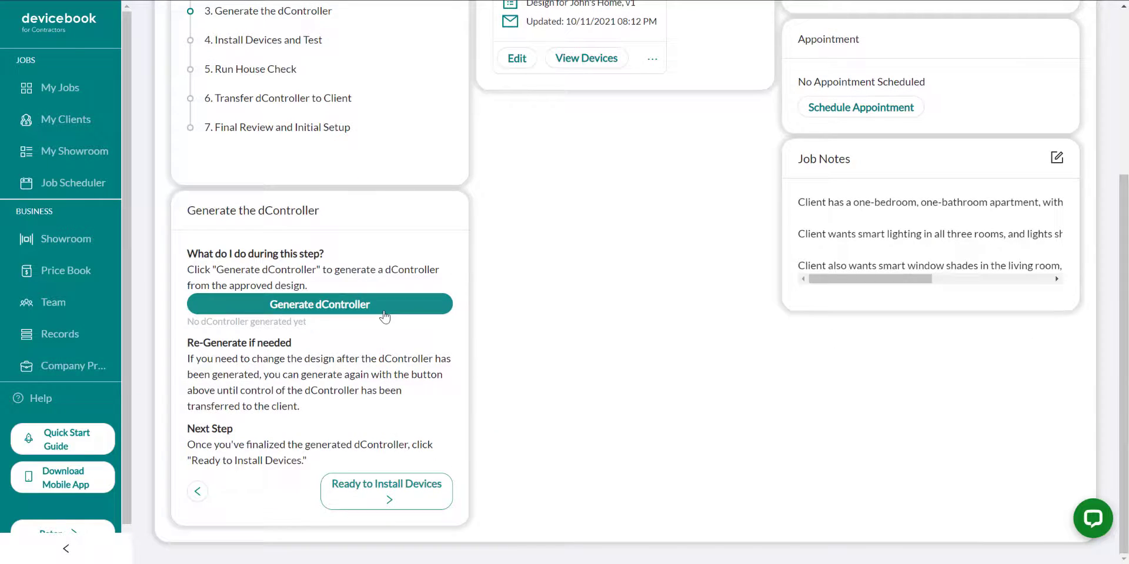
left_click(385, 313)
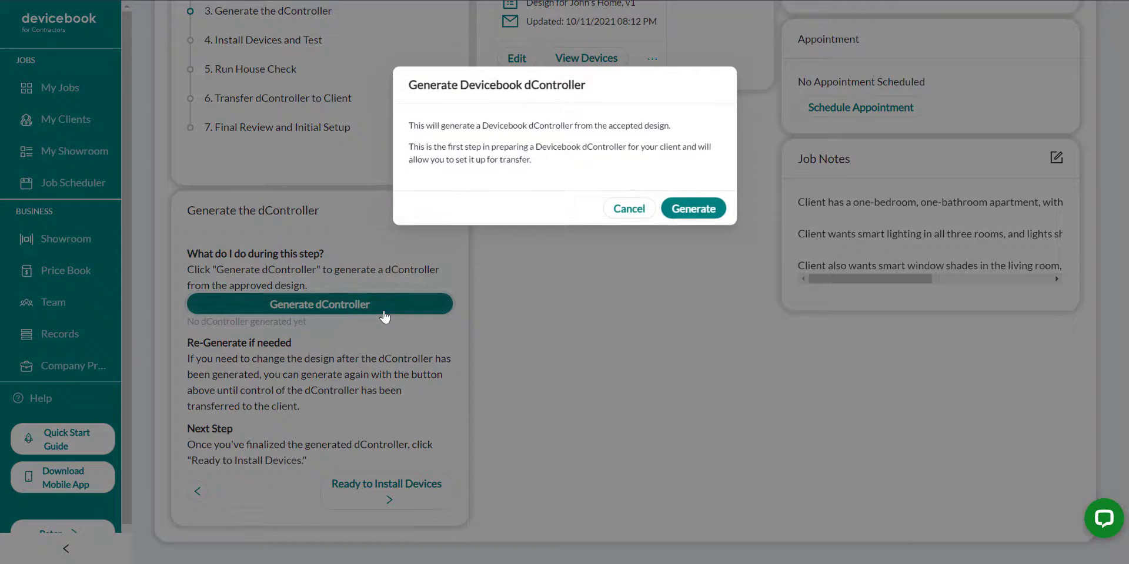
left_click(698, 212)
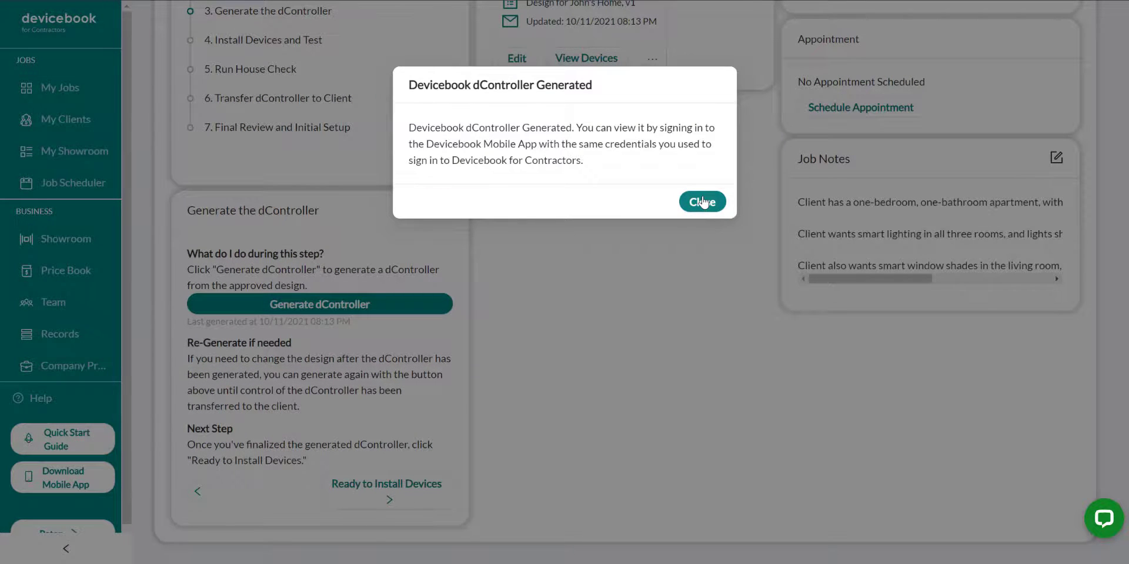
left_click(703, 203)
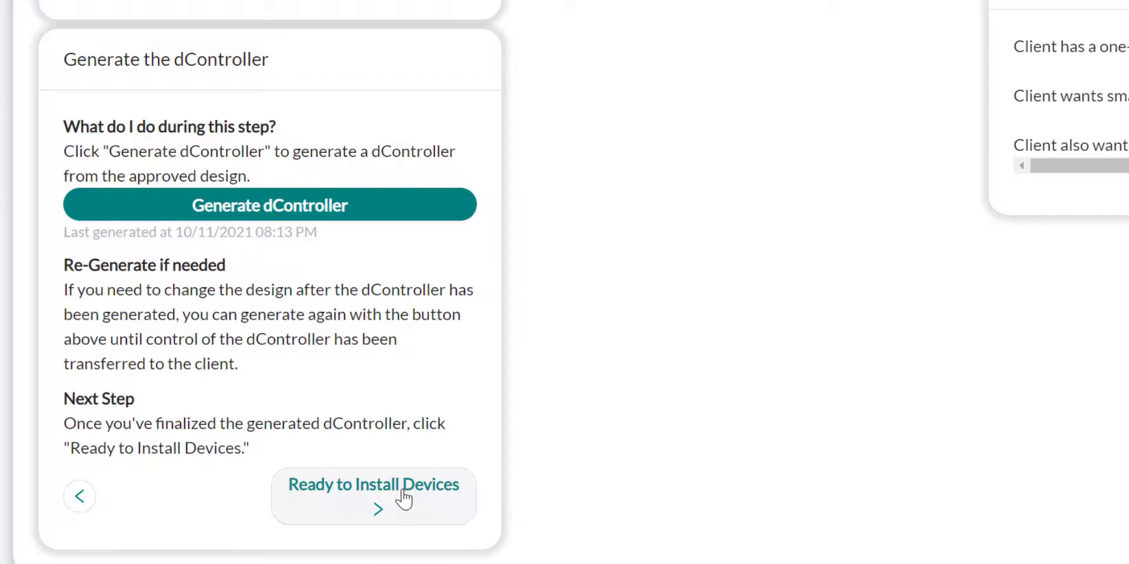
left_click(405, 498)
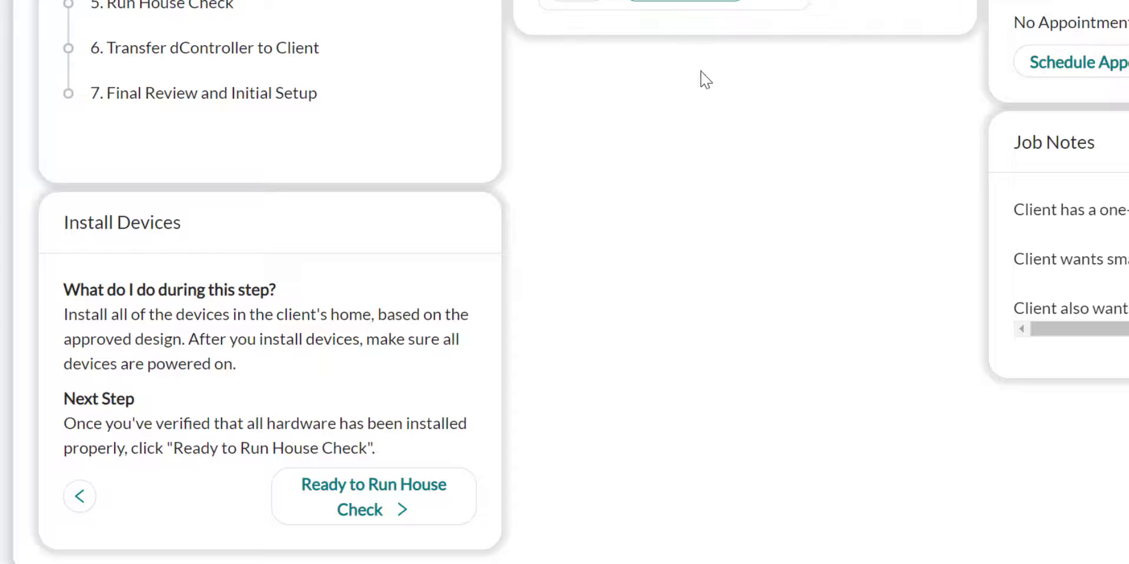
Advance the job to the house check, and set up the Devicebook Hub and Living Room Switch 1 in the Devicebook mobile app
left_click(397, 516)
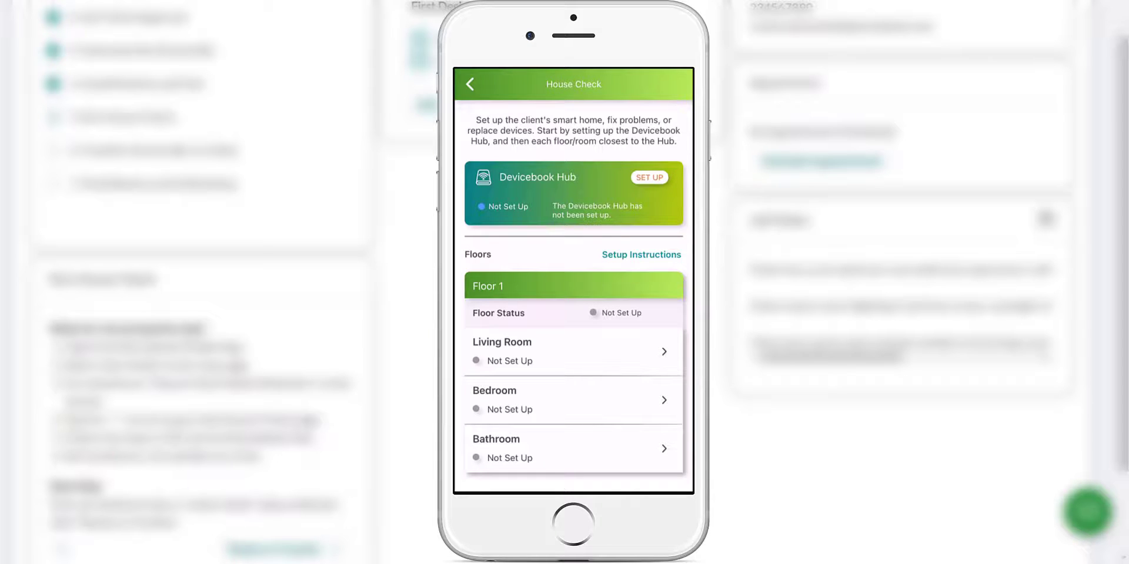
left_click(649, 177)
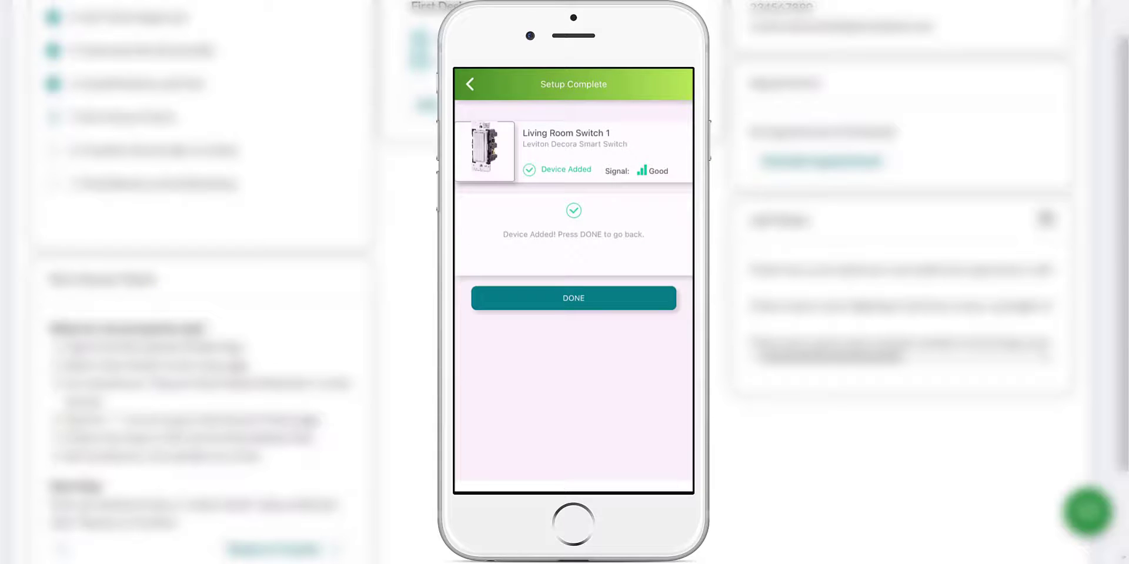
left_click(573, 298)
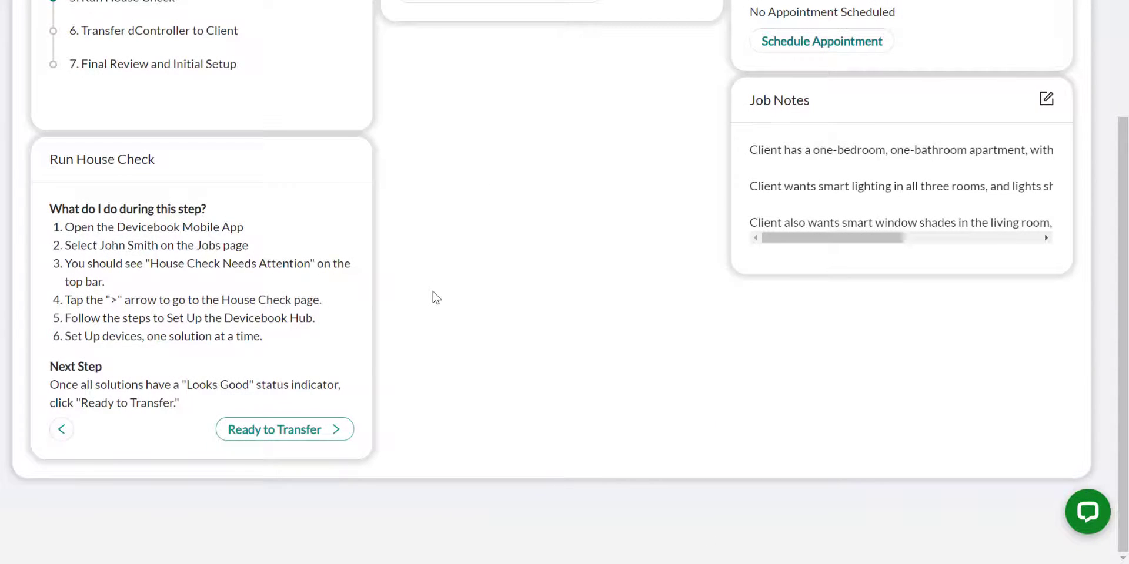
Mark the job ready to transfer and transfer the dController to the client, confirming the client's email
left_click(284, 430)
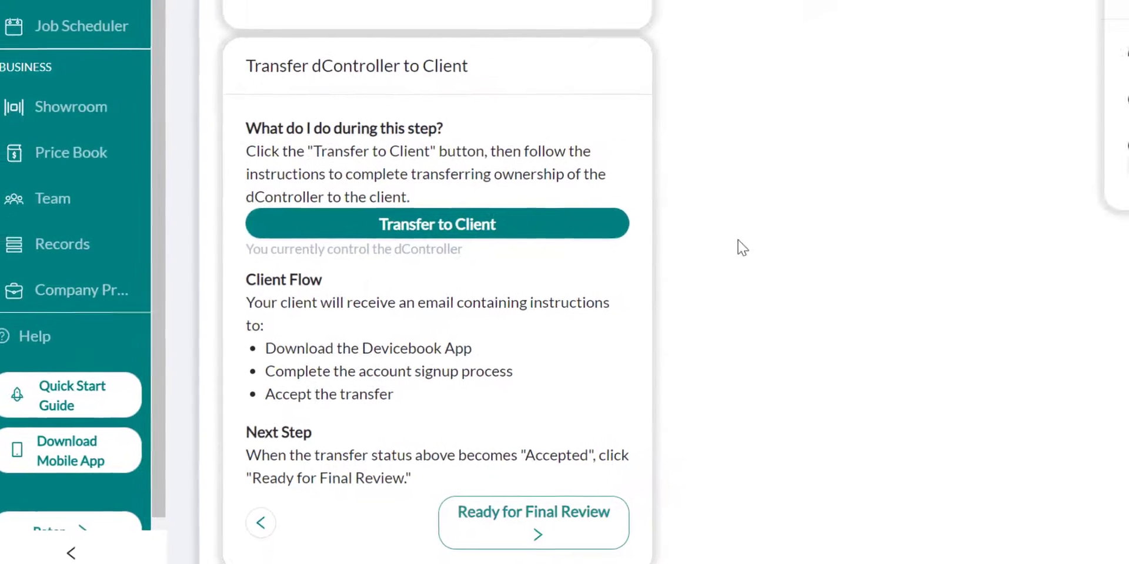
left_click(346, 383)
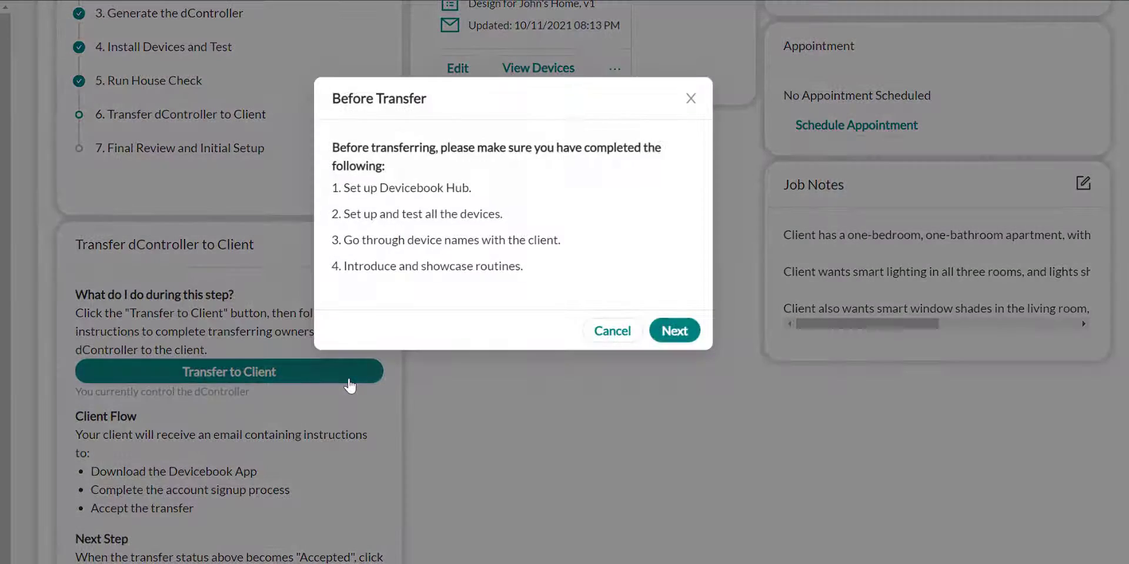
left_click(682, 331)
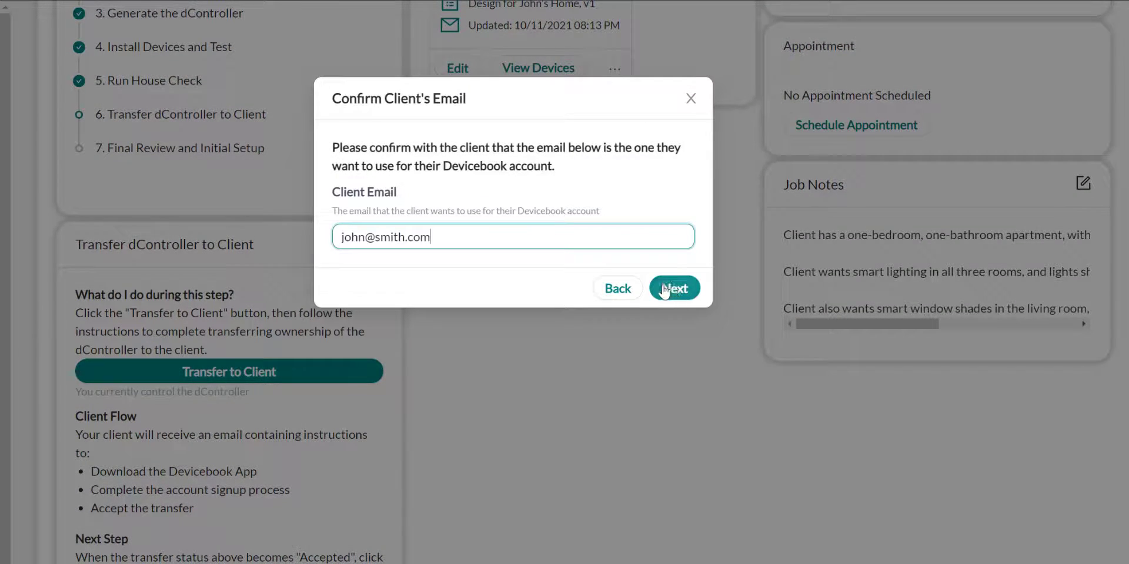
left_click(674, 289)
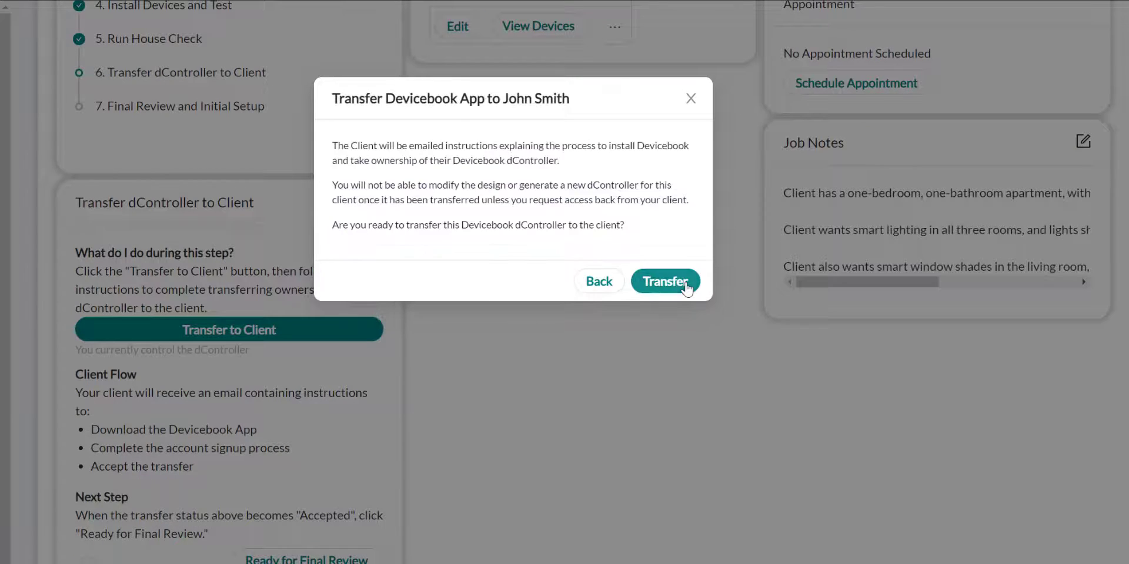
left_click(687, 287)
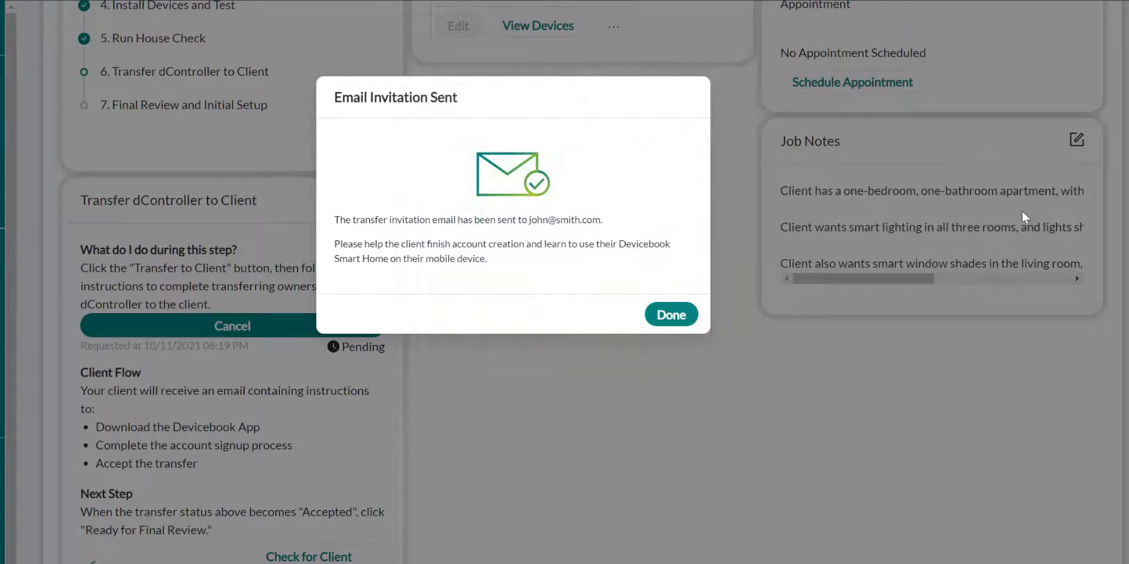
left_click(670, 316)
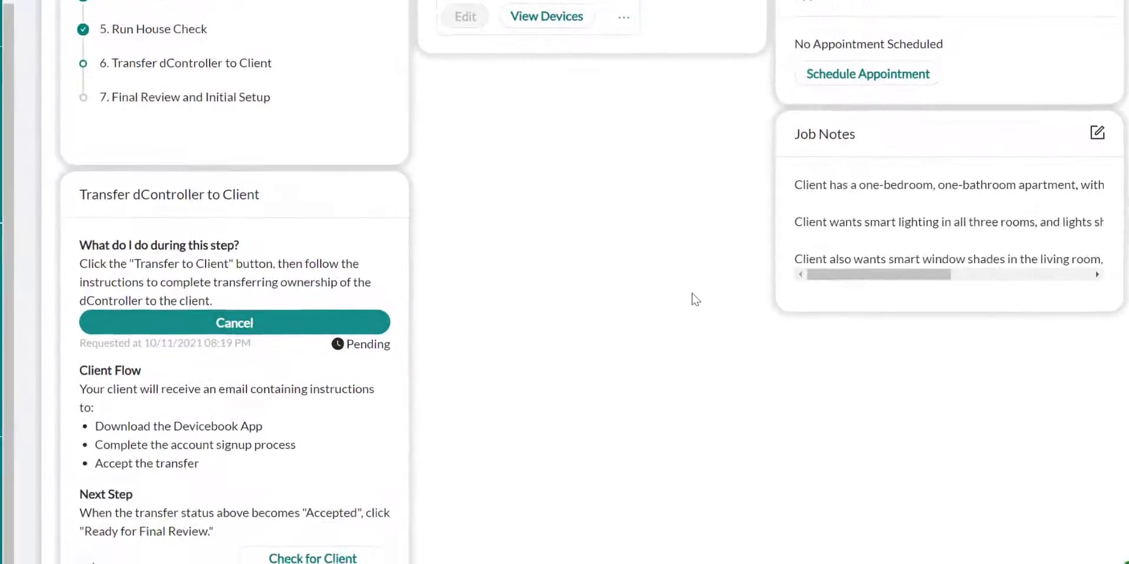
Check for the client's acceptance of the transfer and advance the job to final review
left_click(335, 499)
left_click(345, 497)
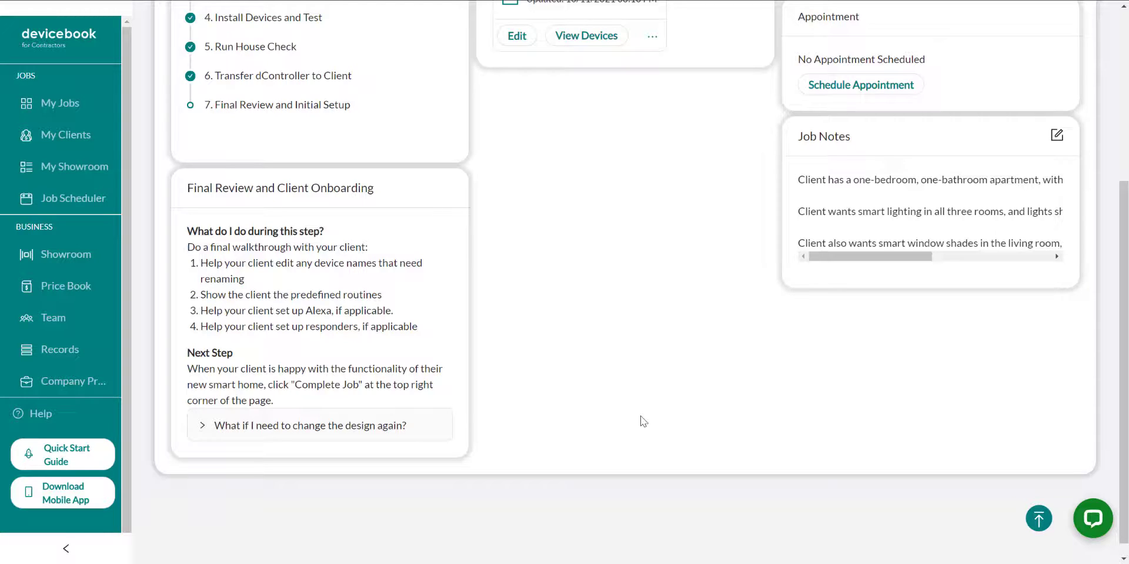
Mark the client's job as complete and confirm the completion
scroll(643, 421, "up", 5)
left_click(1027, 57)
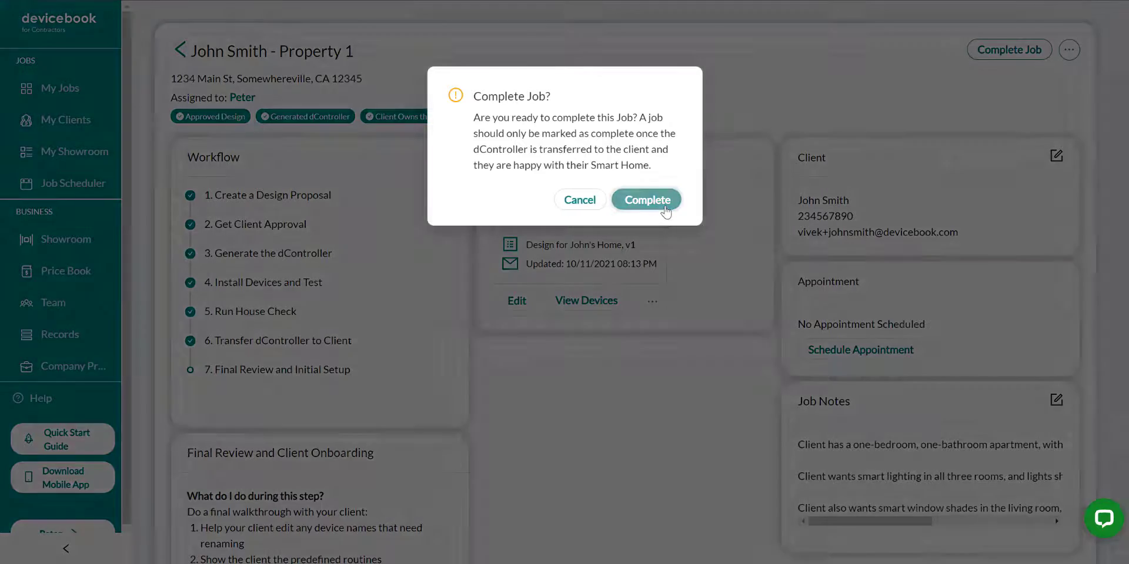
left_click(661, 206)
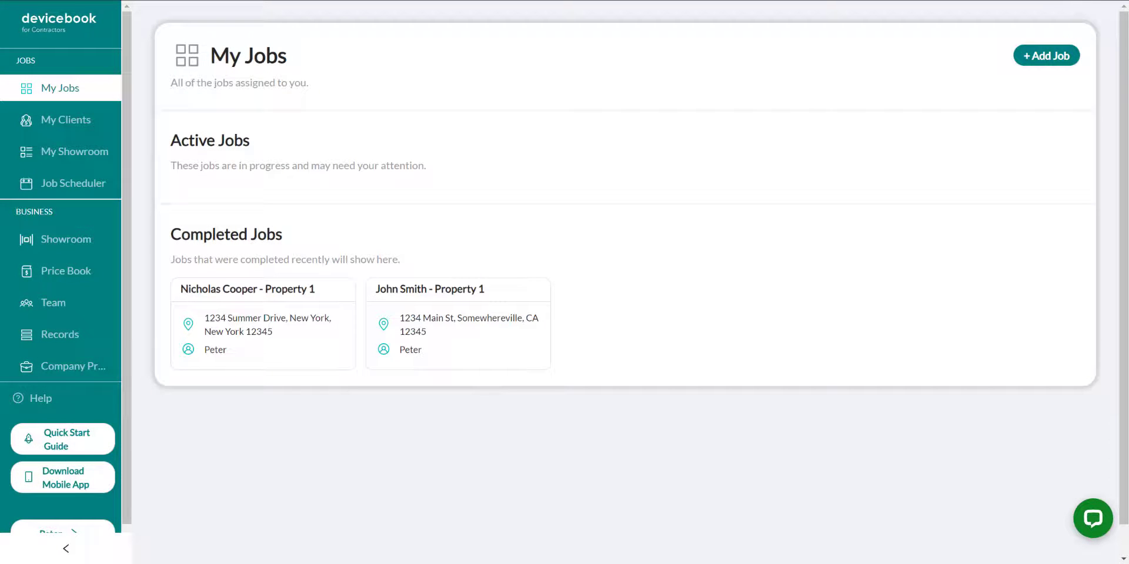